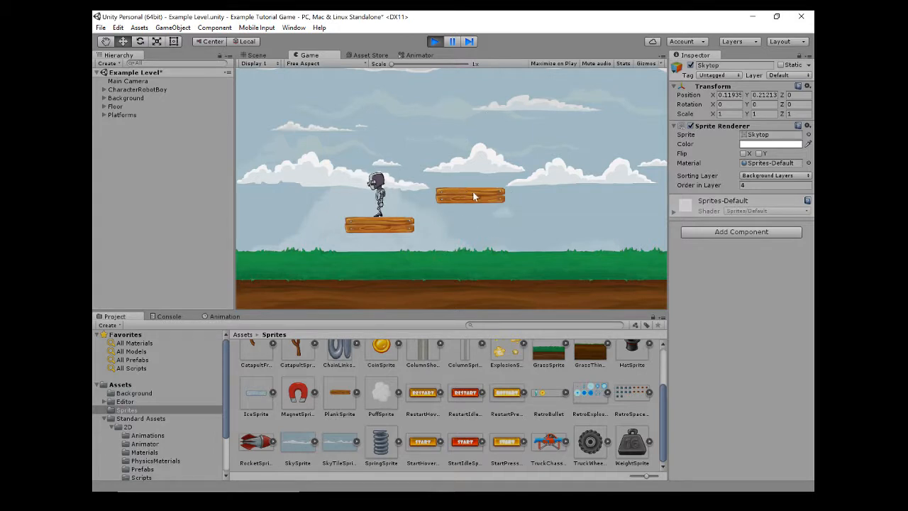
Stop the game preview and open the Animation window, with the Scene view showing above it.
key(ctrl+p)
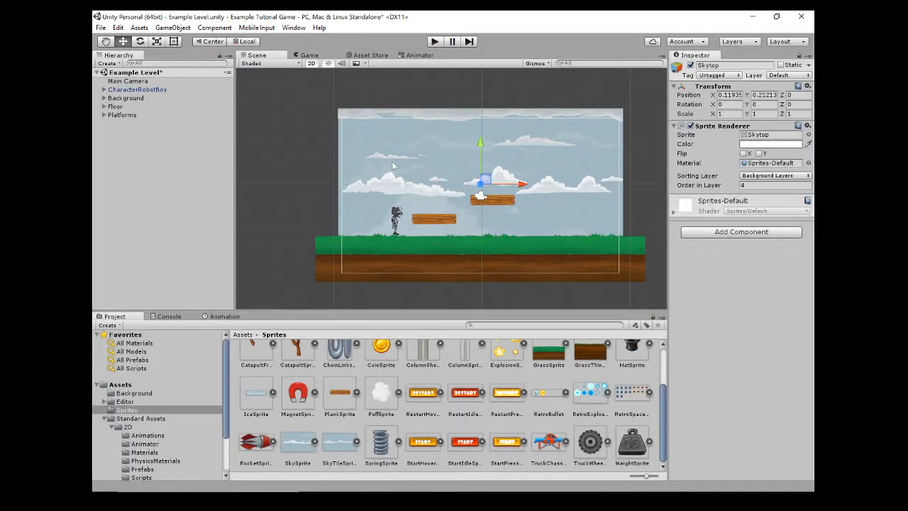
click(419, 56)
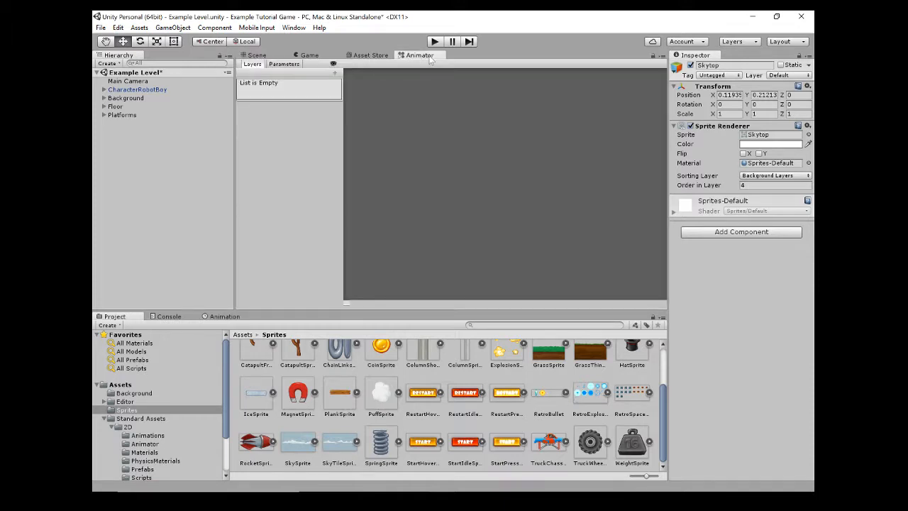
click(225, 317)
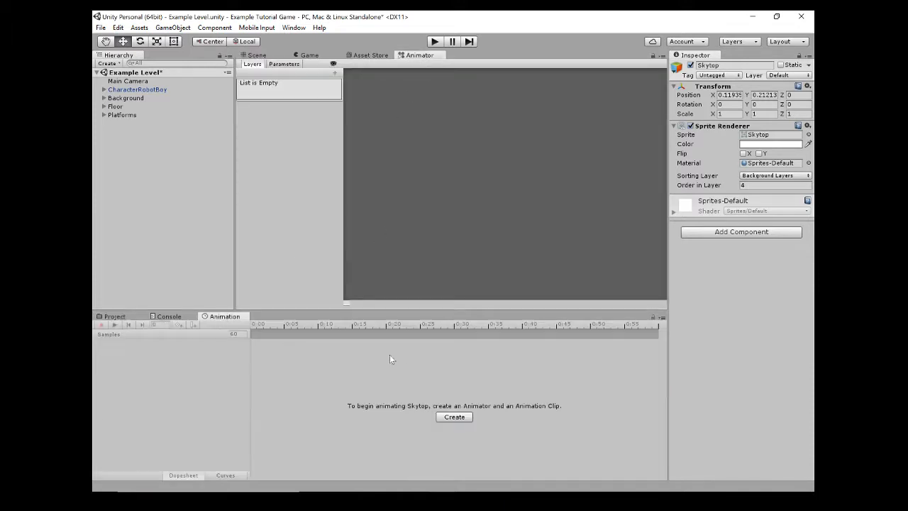
click(364, 56)
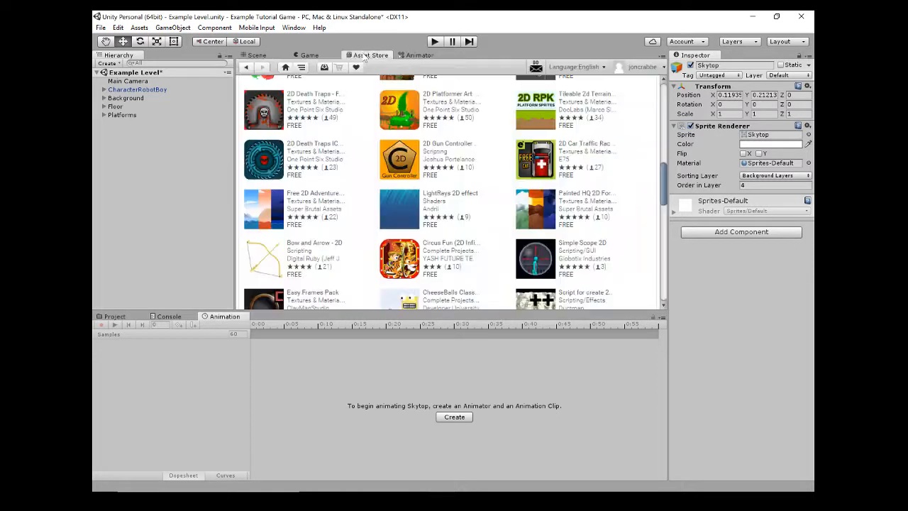
click(261, 59)
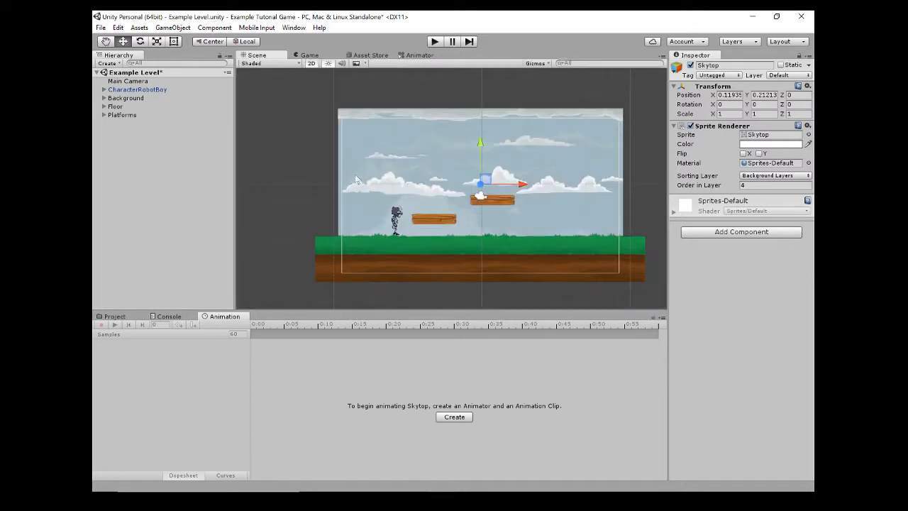
Enlarge the Fog sprite in the Background group to a scale of about 1.83 and move it to about X -7.31, Y 3.6.
click(103, 98)
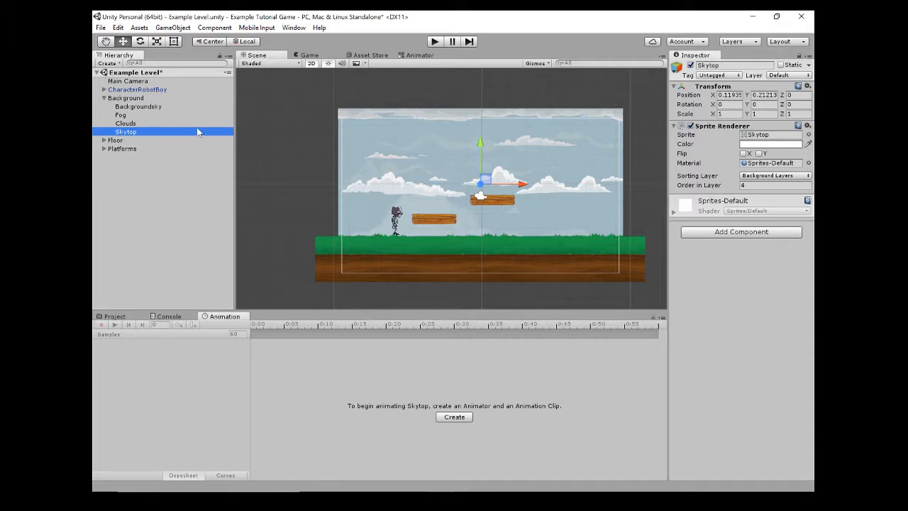
click(124, 115)
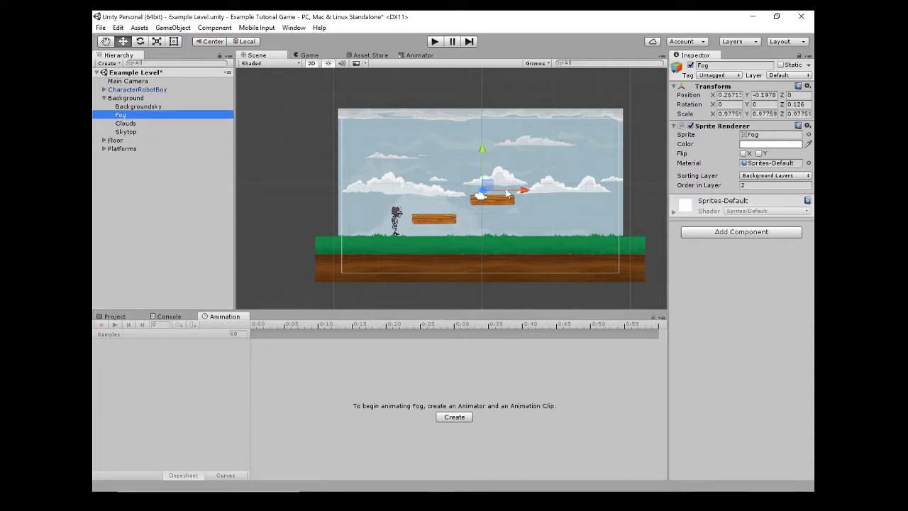
drag(489, 182, 429, 142)
key(r)
key(w)
scroll(487, 131, down, 3)
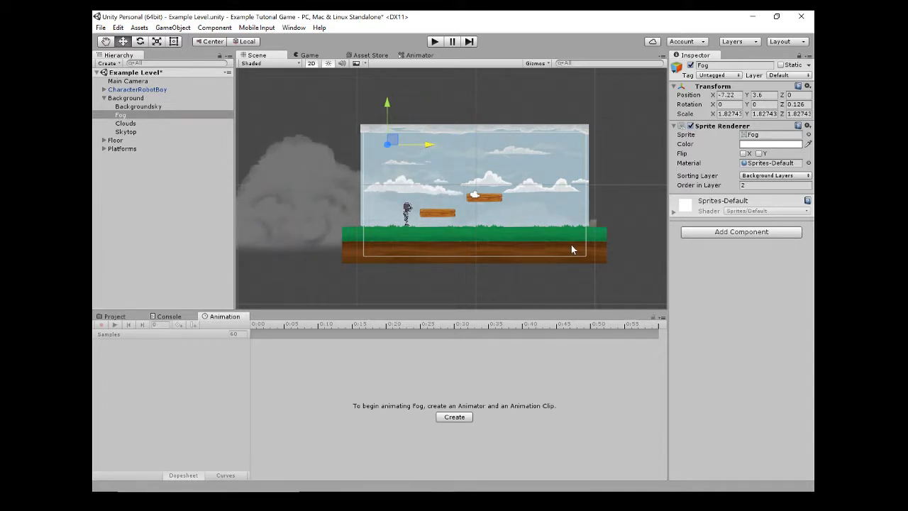
mouse_move(429, 146)
mouse_down()
mouse_move(600, 153)
mouse_move(418, 147)
mouse_move(429, 150)
mouse_up()
Begin creating an animation clip for Fog and add a folder named Animations inside the project's Assets folder.
click(454, 418)
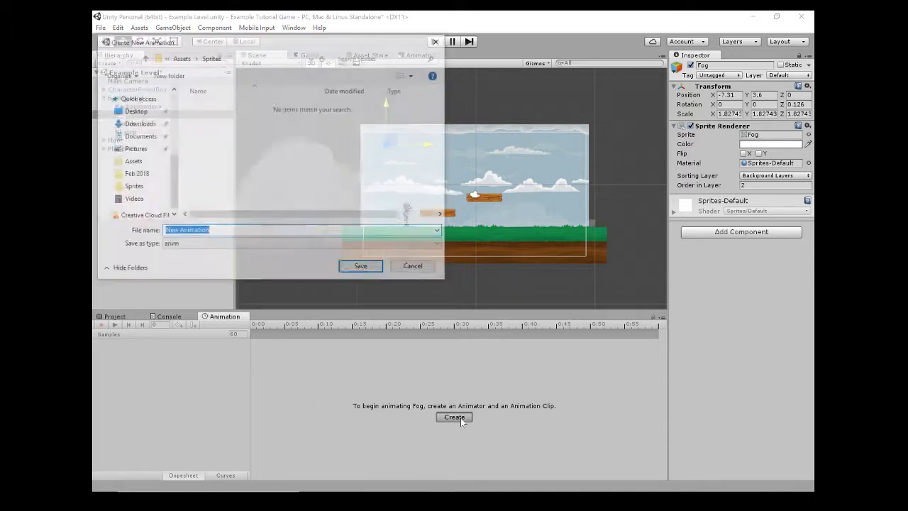
click(182, 58)
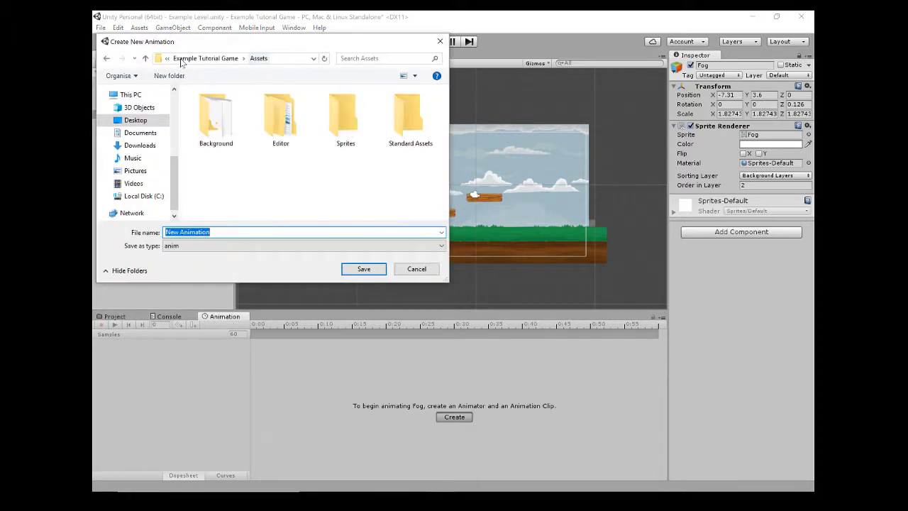
right_click(227, 185)
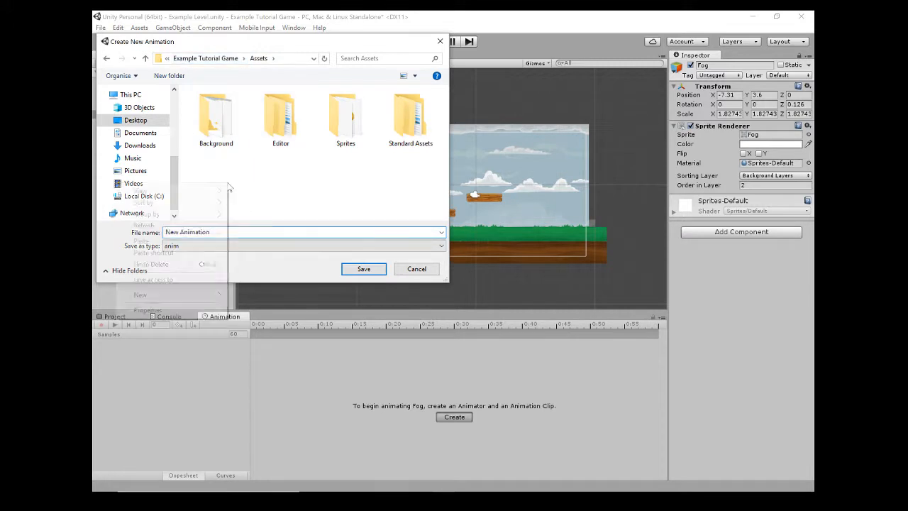
mouse_move(202, 295)
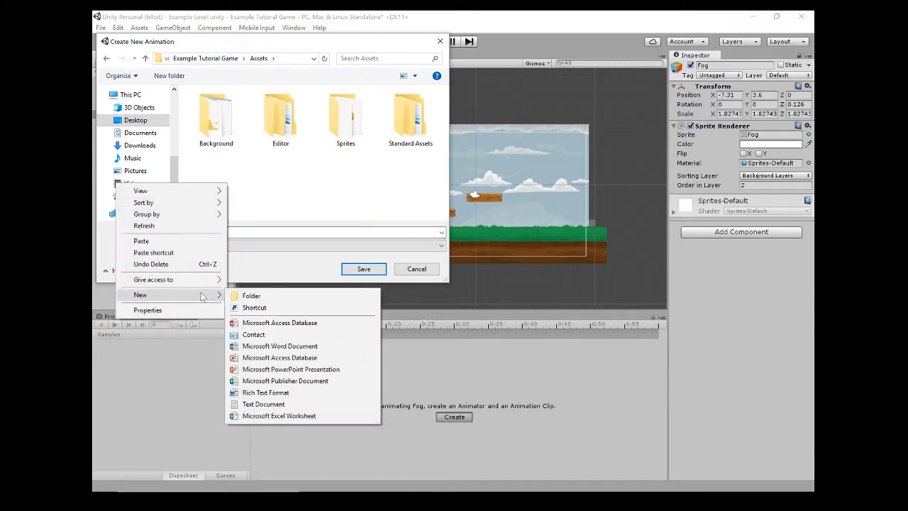
click(247, 294)
text(Animations)
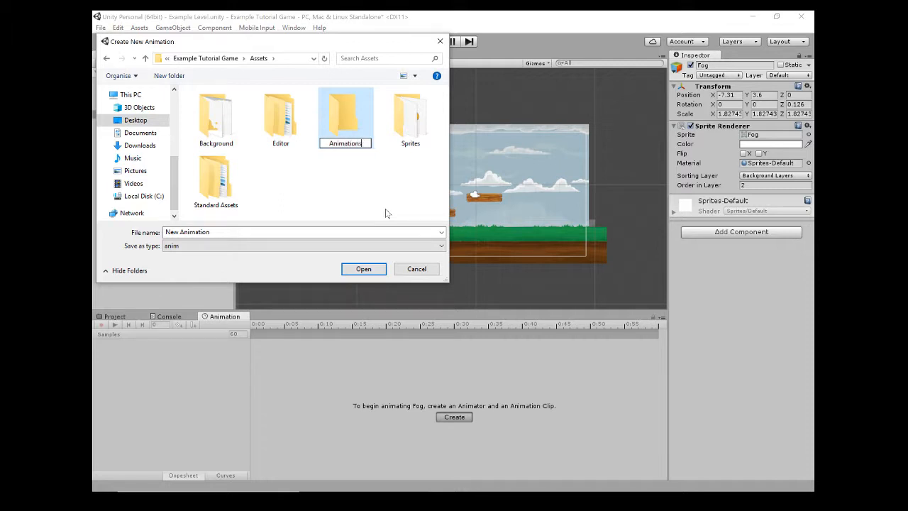
key(Return)
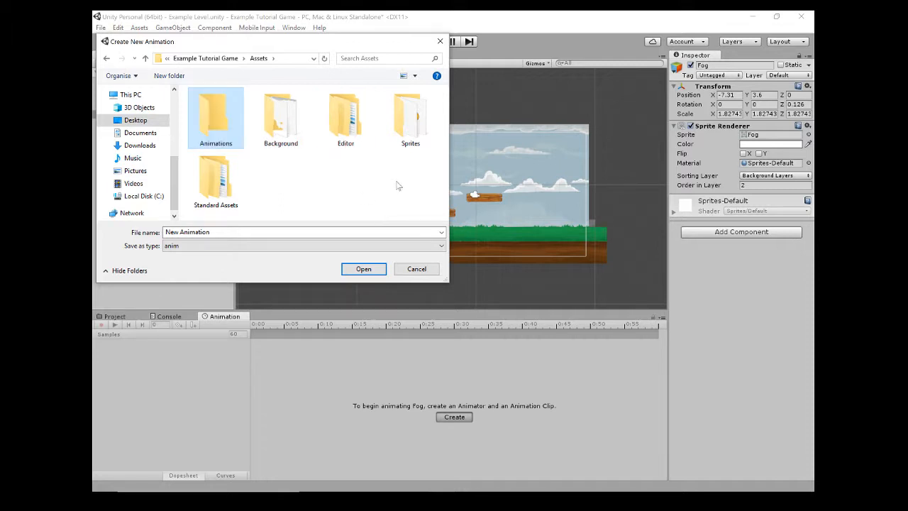
Save the new animation clip as Fogmove in the Animations folder.
double_click(205, 118)
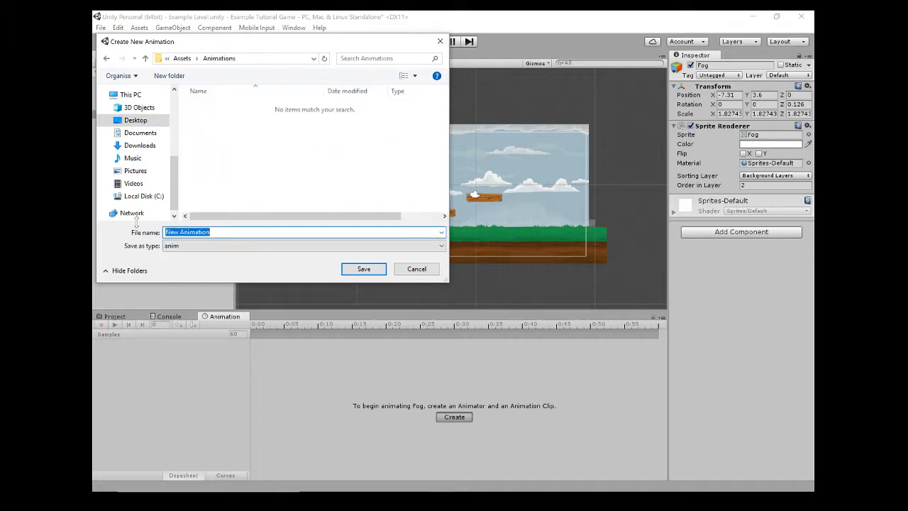
text(Fogmove)
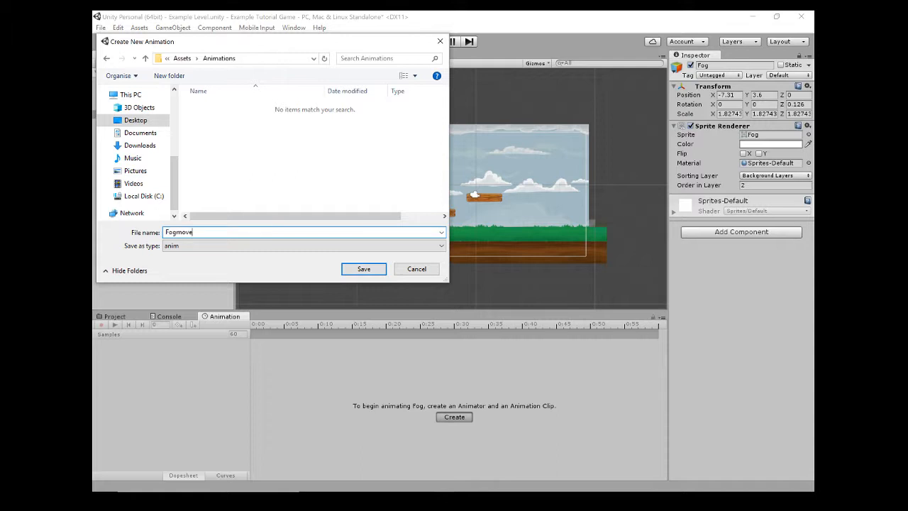
key(Return)
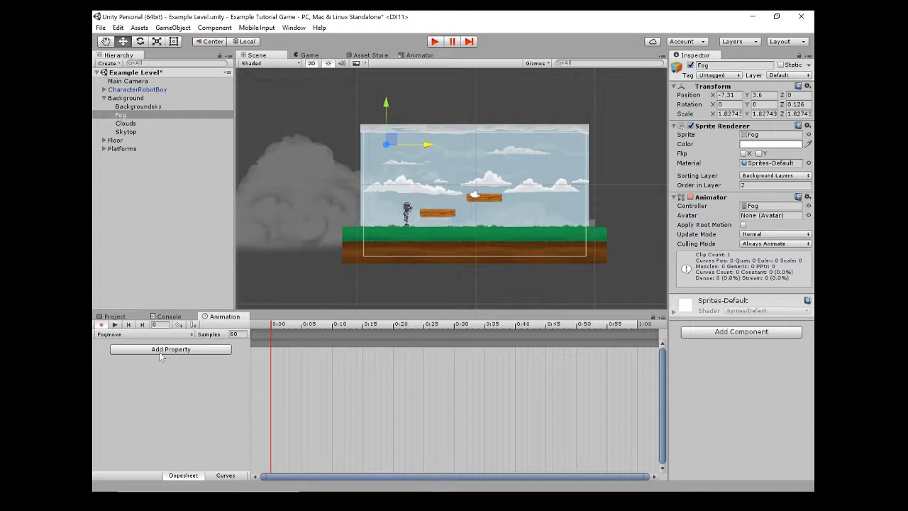
Add Fog's Transform Position as an animated property of the Fogmove clip.
click(196, 350)
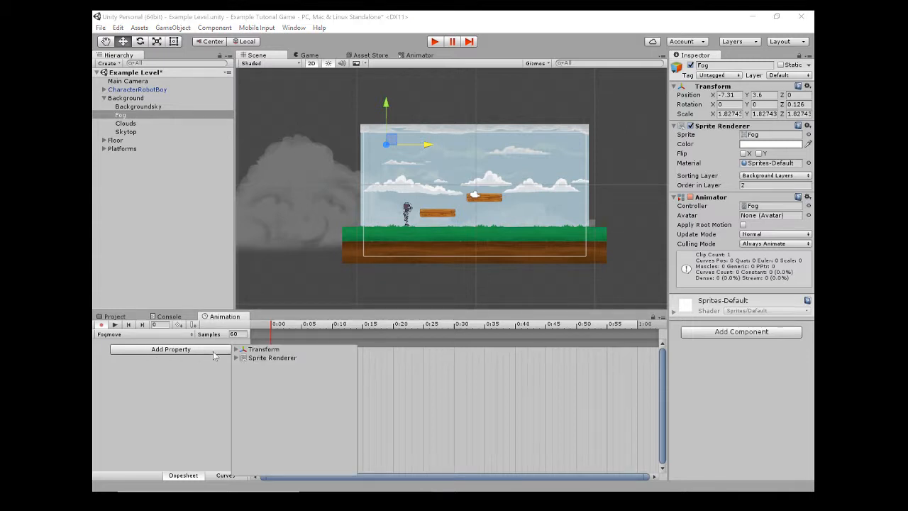
click(236, 350)
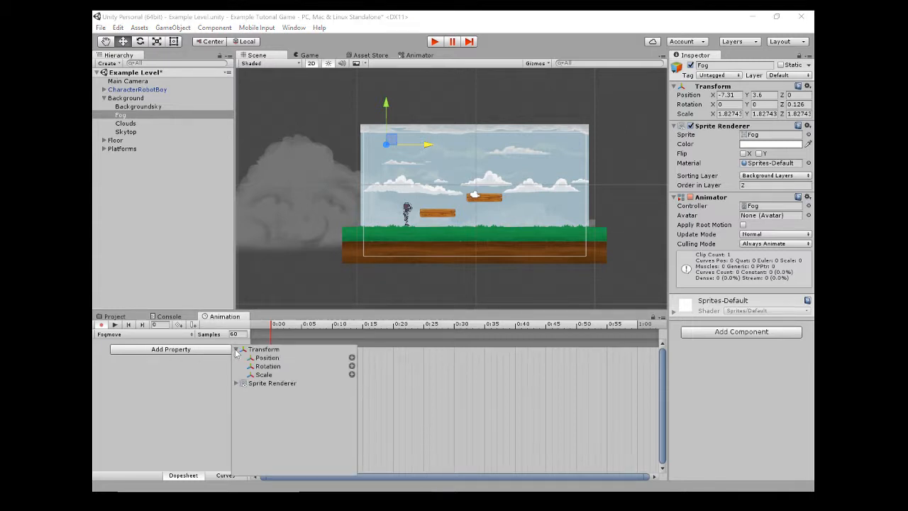
click(352, 359)
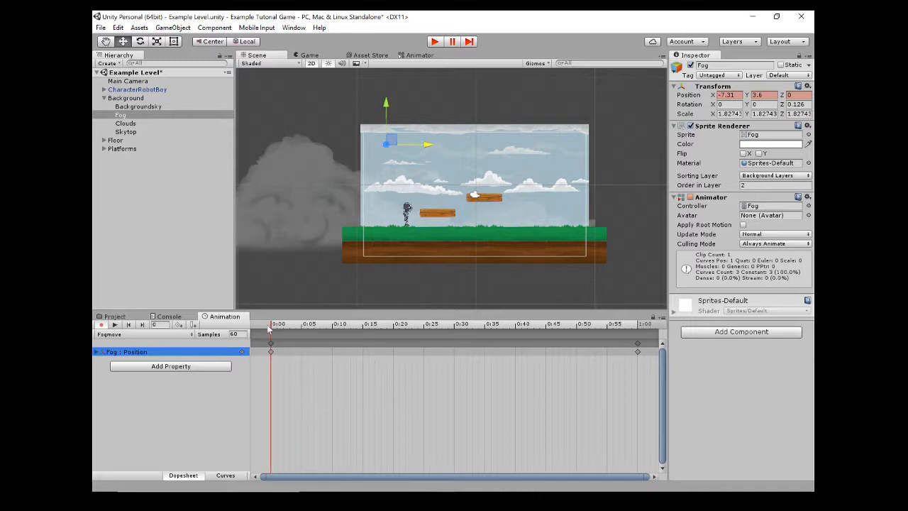
Scrub the Fogmove timeline to 1:00 and delete the Position keyframe there.
drag(272, 327, 249, 326)
drag(276, 327, 635, 331)
click(637, 343)
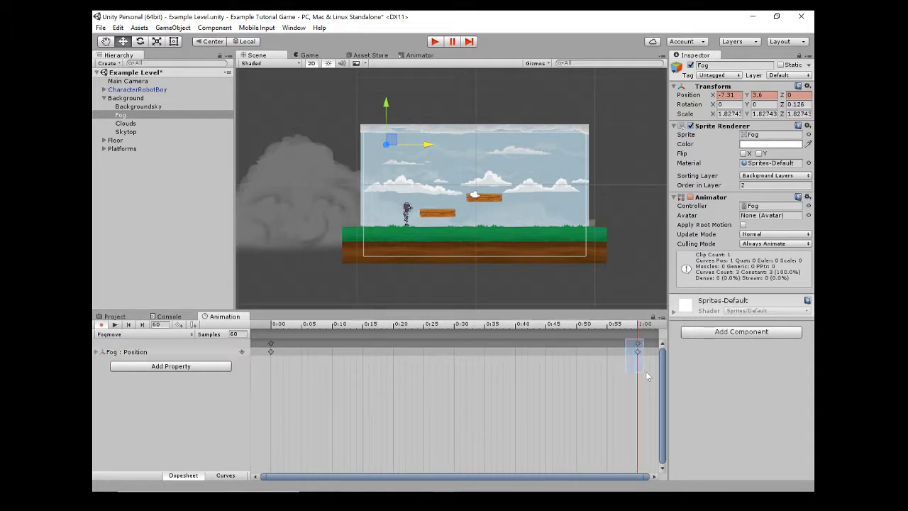
key(Delete)
Record a keyframe at 1:00 with Fog moved across the sky to about X 7.97, Y 3.63, and return the playhead to 0:00.
mouse_move(638, 328)
mouse_down()
mouse_move(460, 328)
mouse_move(638, 328)
mouse_up()
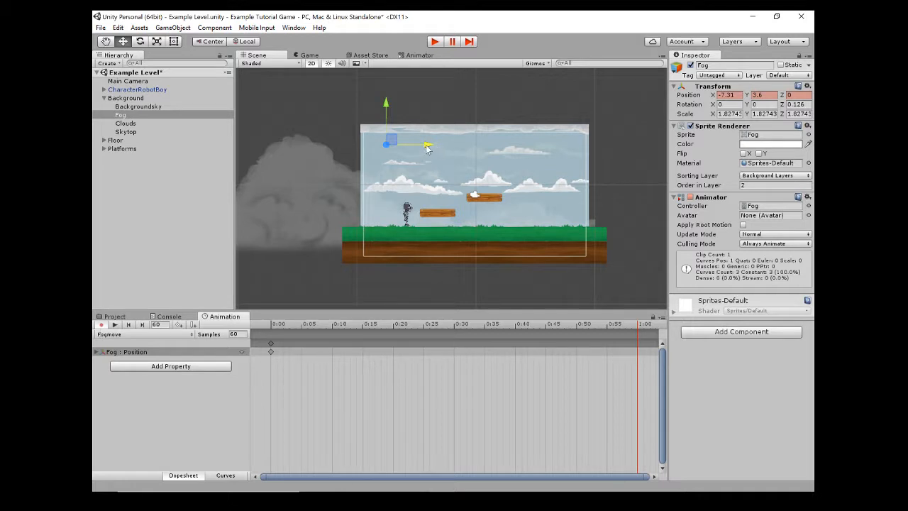
drag(429, 146, 608, 163)
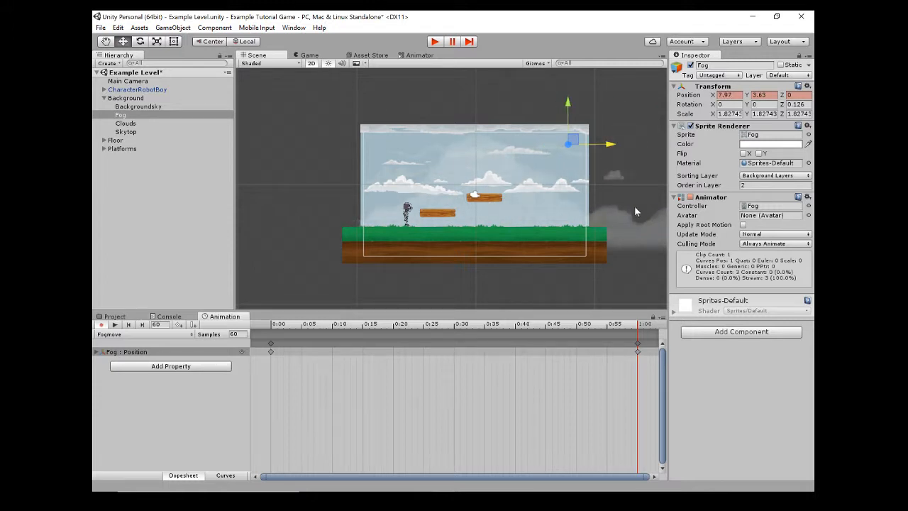
drag(637, 327, 270, 330)
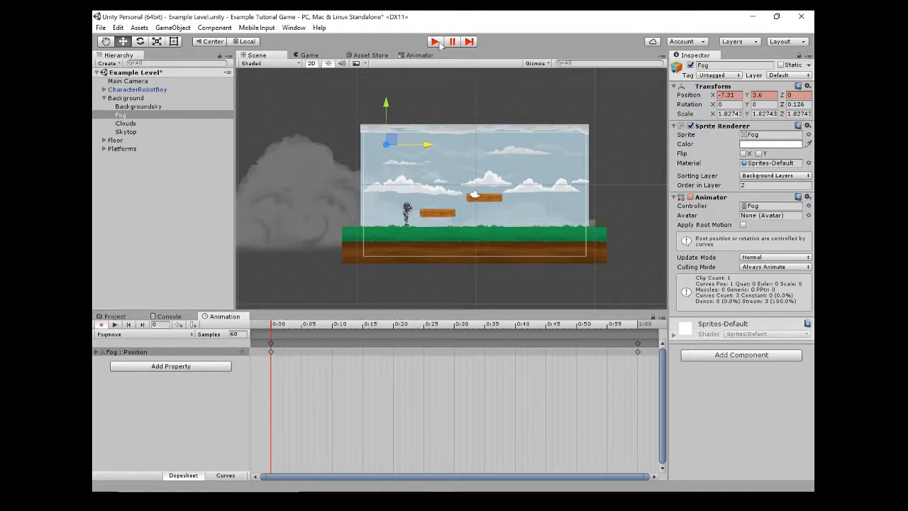
Play-test the level to check the moving fog while running and jumping the character onto the platforms, and stop the preview.
click(113, 317)
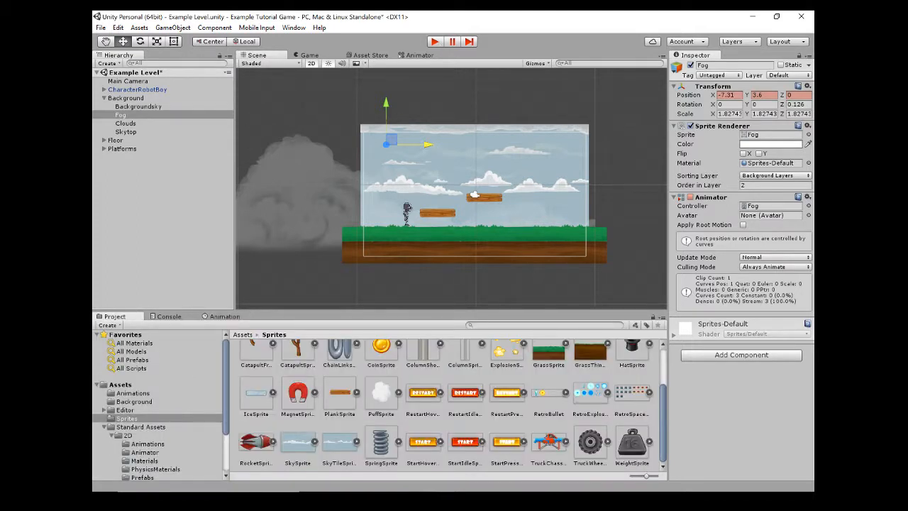
click(435, 42)
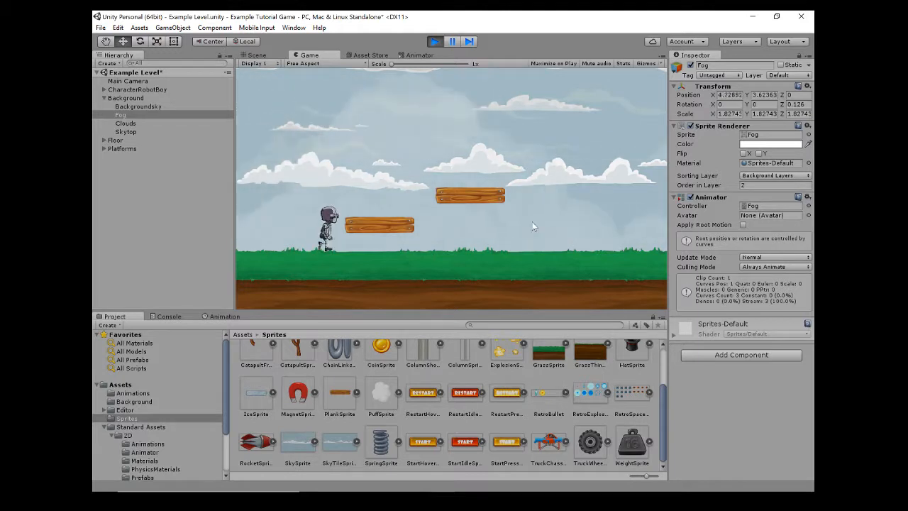
key(space)
key(Right)
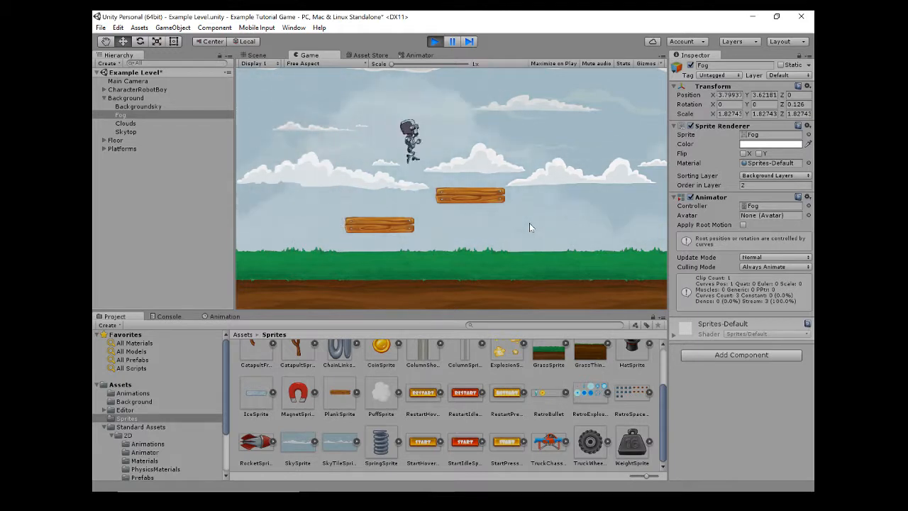
key(space)
key(Left)
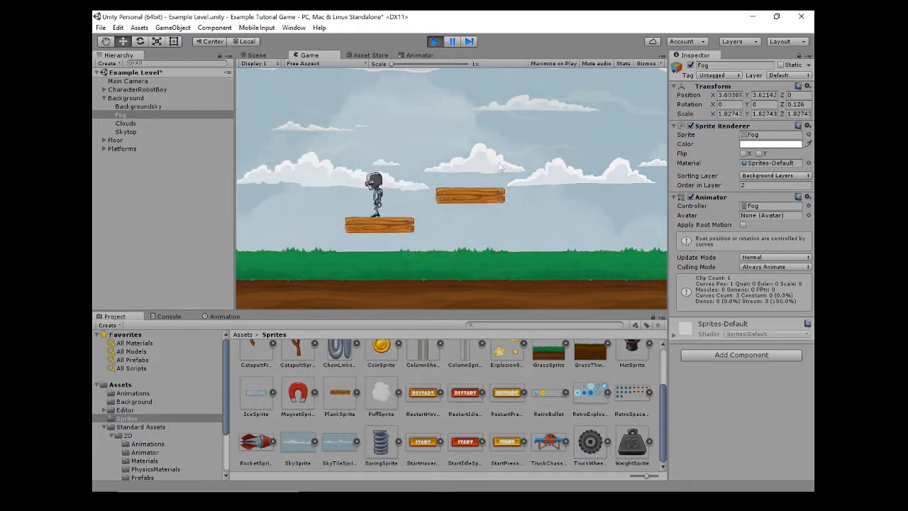
click(438, 41)
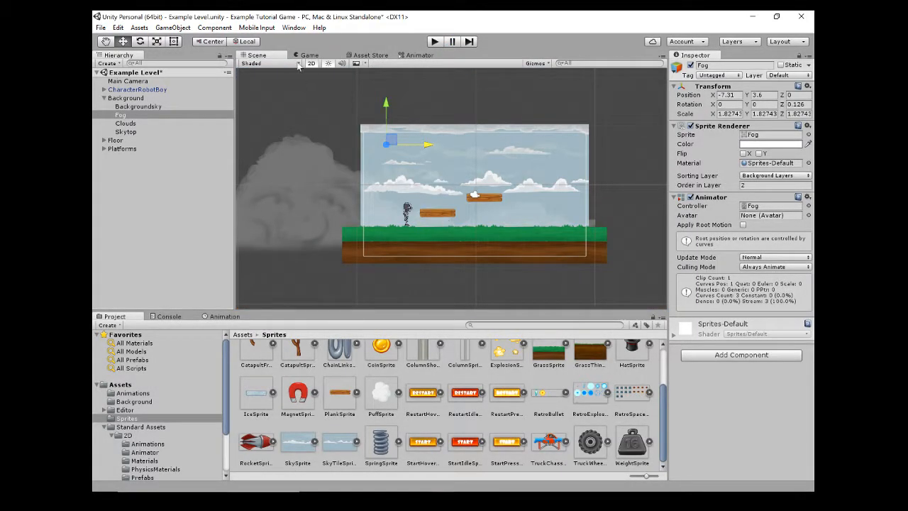
Spread out the Fogmove and Entry states in Fog's Animator graph and select the Fogmove state.
click(218, 318)
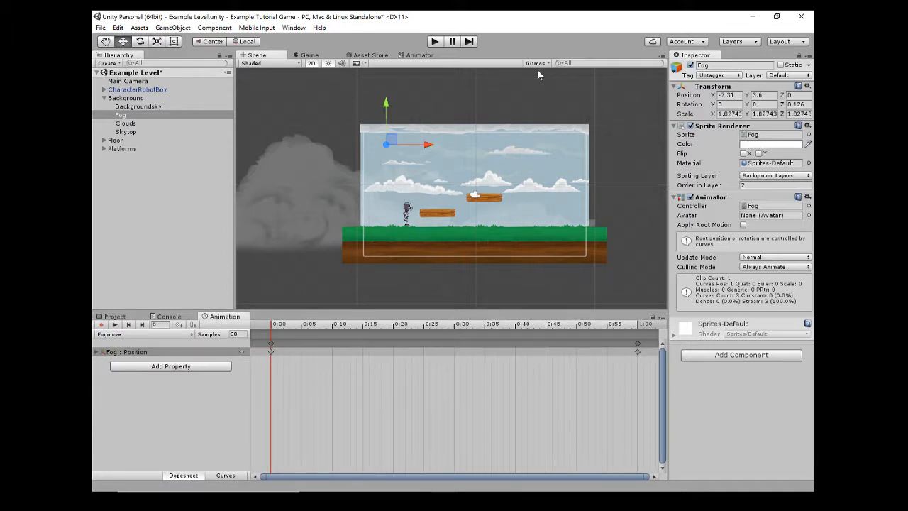
click(419, 55)
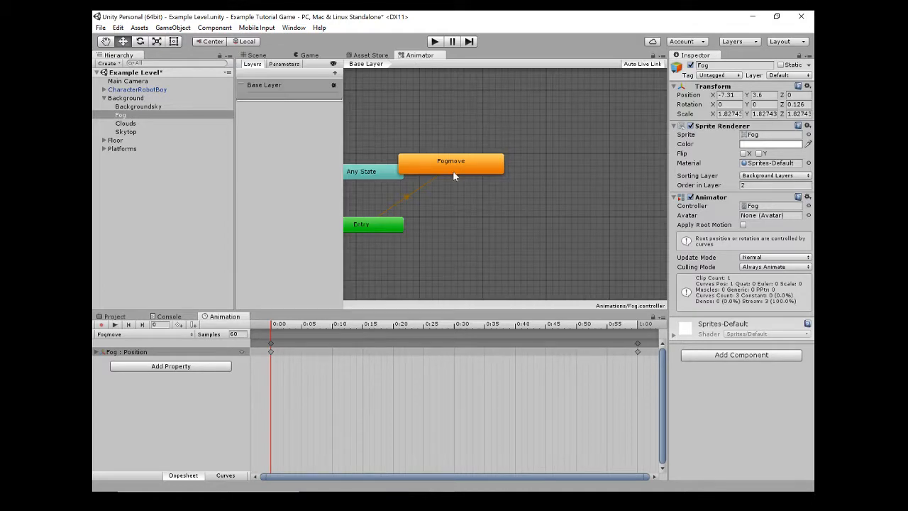
drag(455, 176, 500, 185)
drag(378, 226, 426, 240)
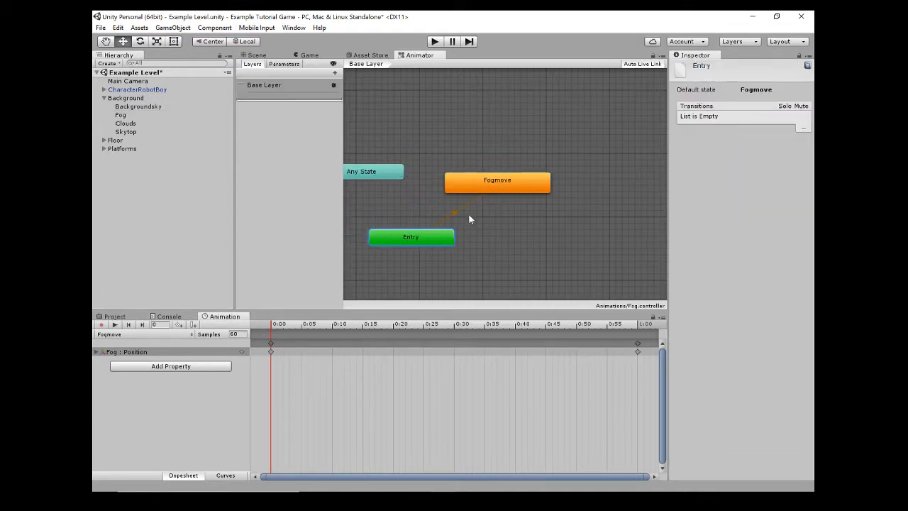
click(491, 185)
Run the game and check the Fogmove state's playback in the Animator graph and the fog's motion in the Game view.
key(ctrl+p)
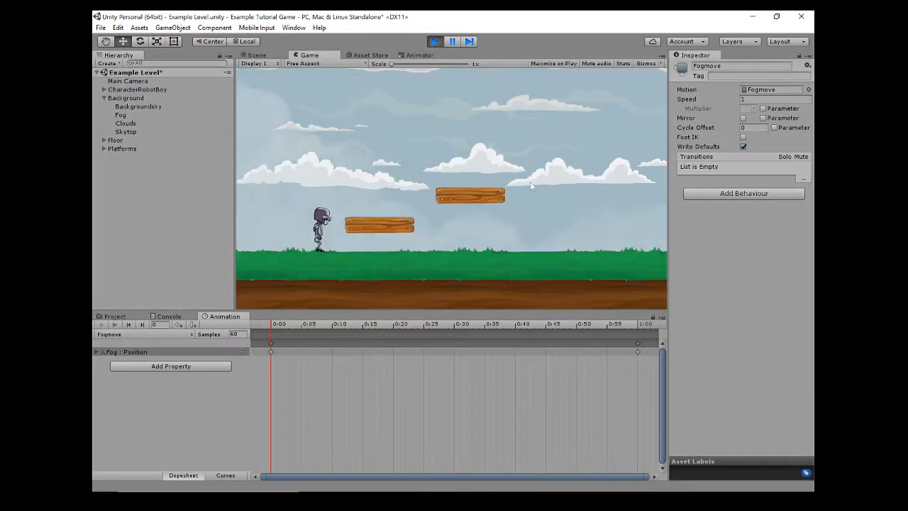
click(421, 55)
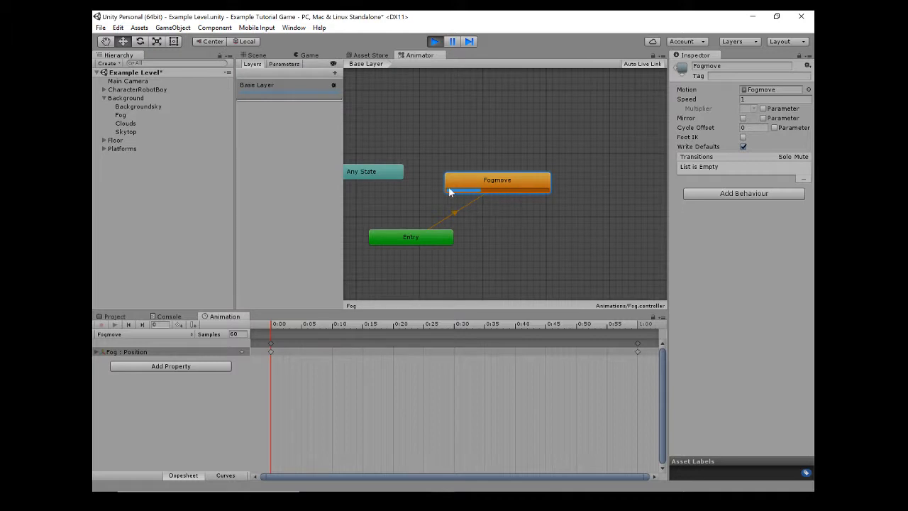
click(312, 56)
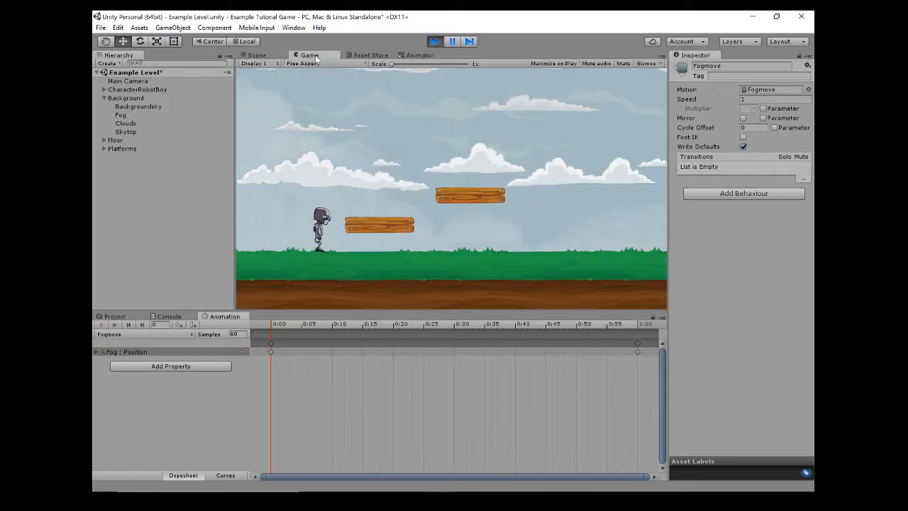
Stop the running game and set the Fogmove state's speed to 0.1.
click(420, 55)
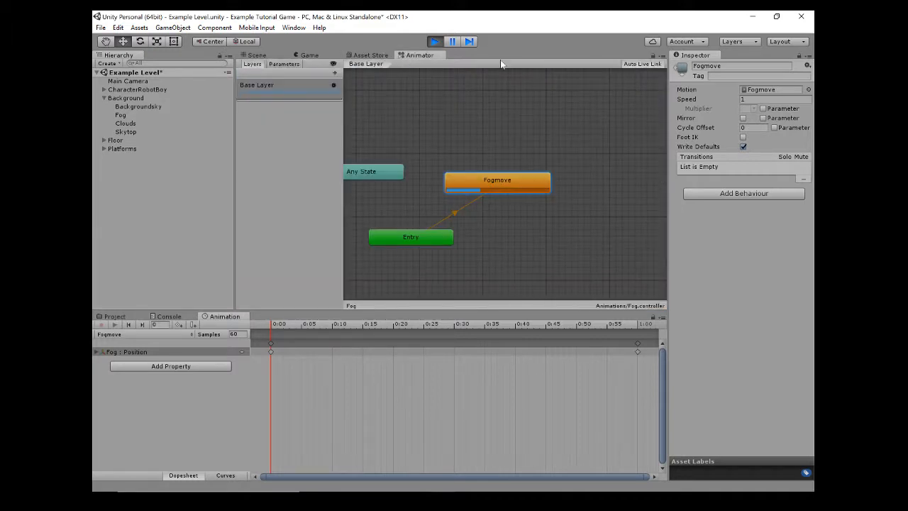
click(435, 41)
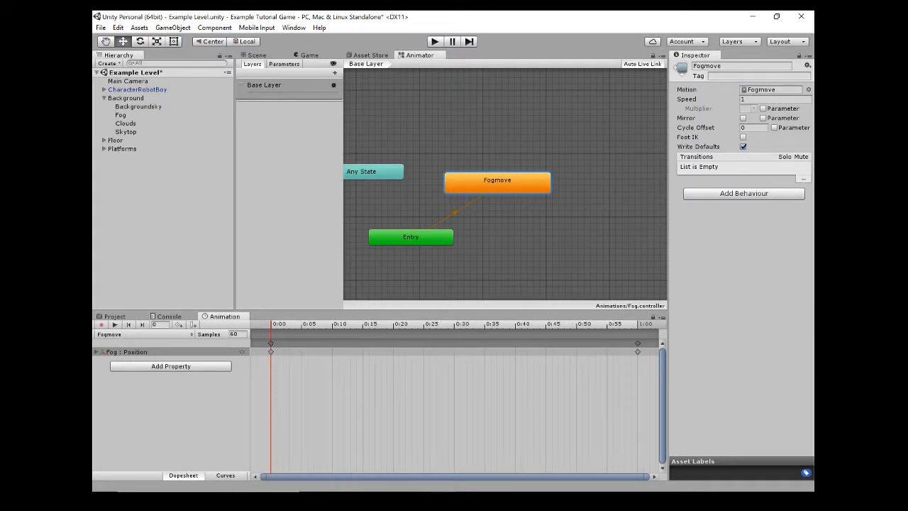
click(742, 99)
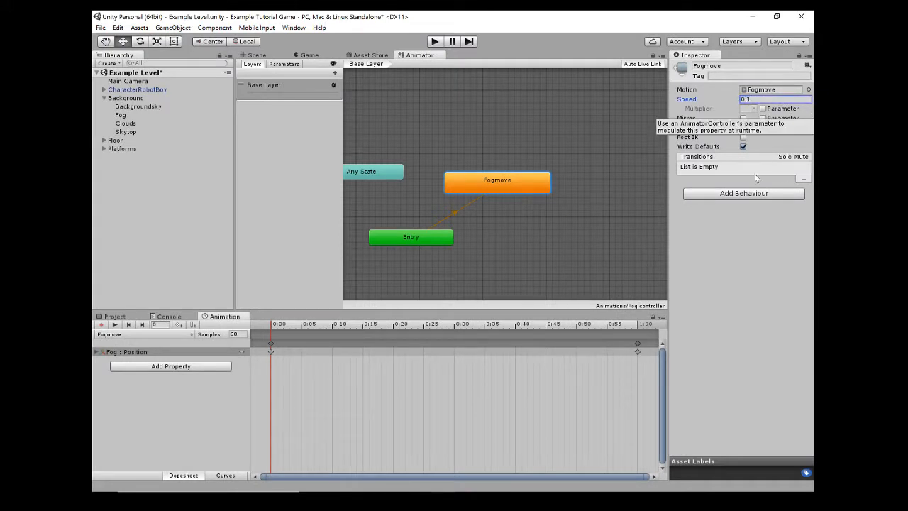
text(0.1)
Play-test the level in the Game view, running and jumping the character while checking the fog's drift at speed 0.1.
click(433, 41)
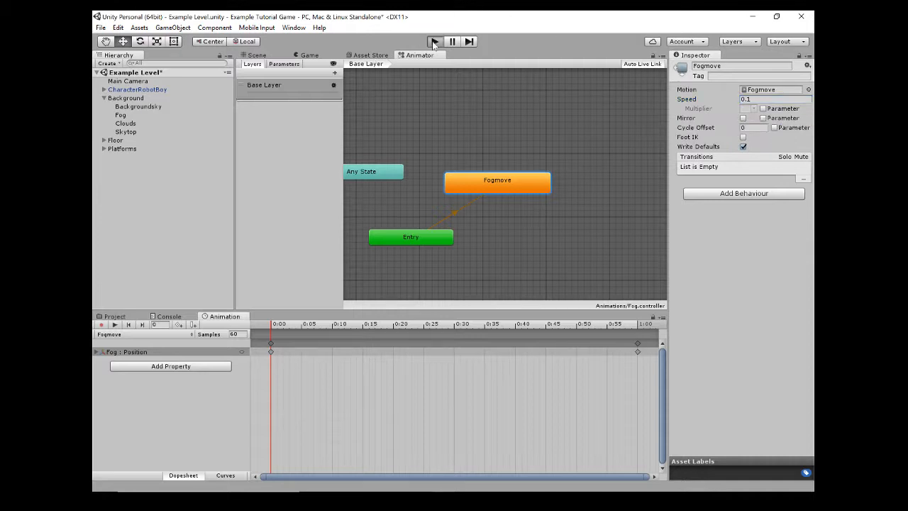
click(314, 56)
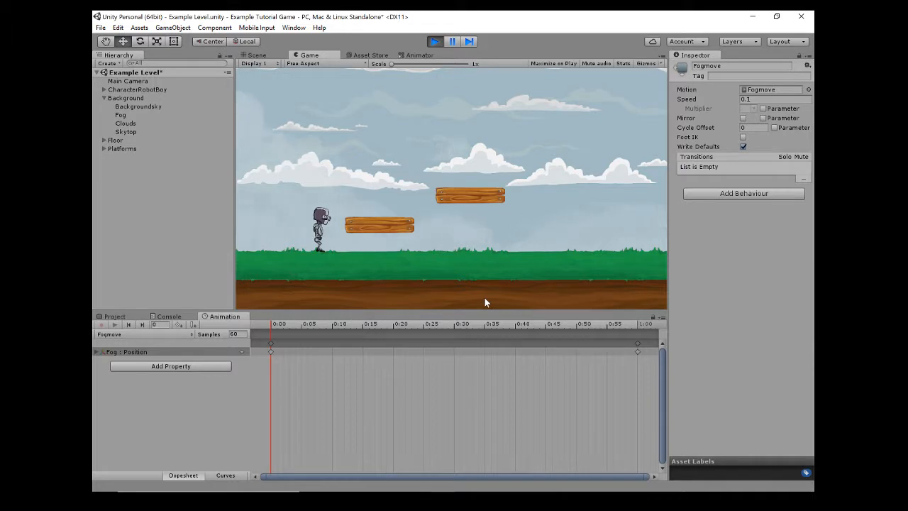
key(Left)
key(space)
key(Right)
key(space)
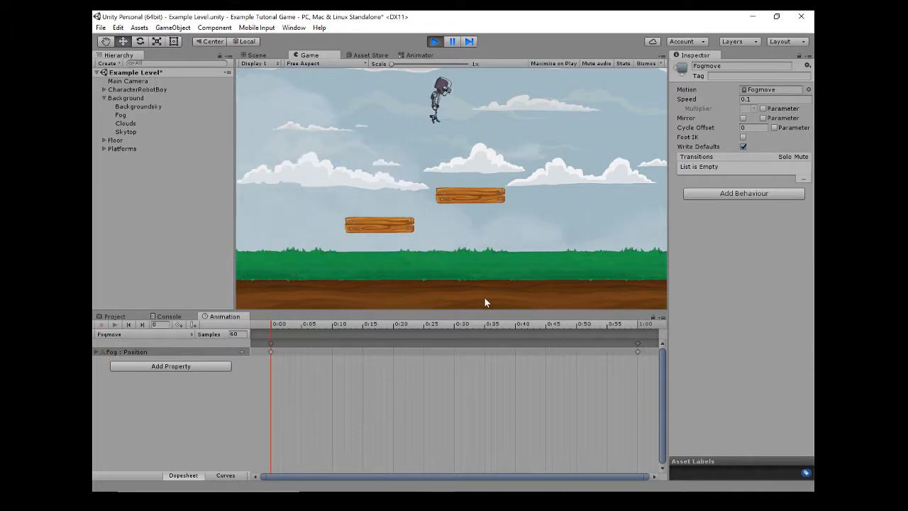
key(space)
key(Left)
key(Right)
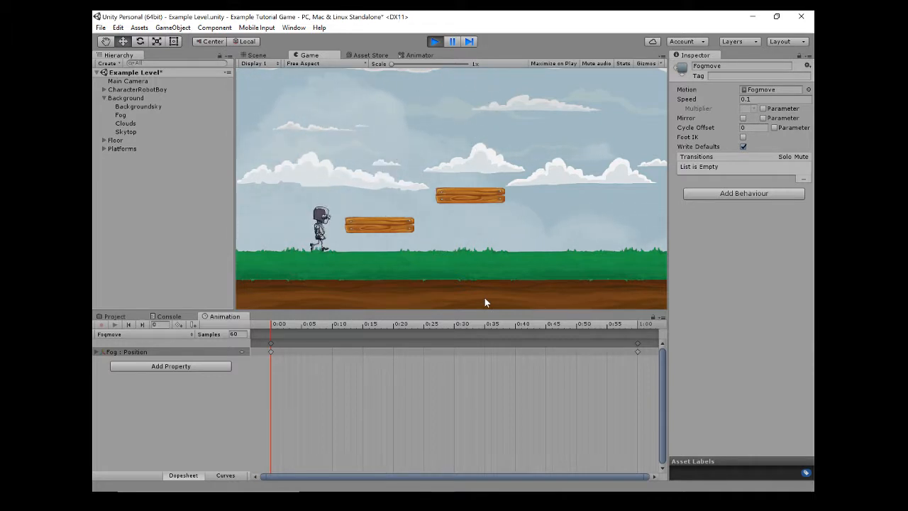
End the play test and lower the Fogmove state's speed to 0.02.
click(435, 41)
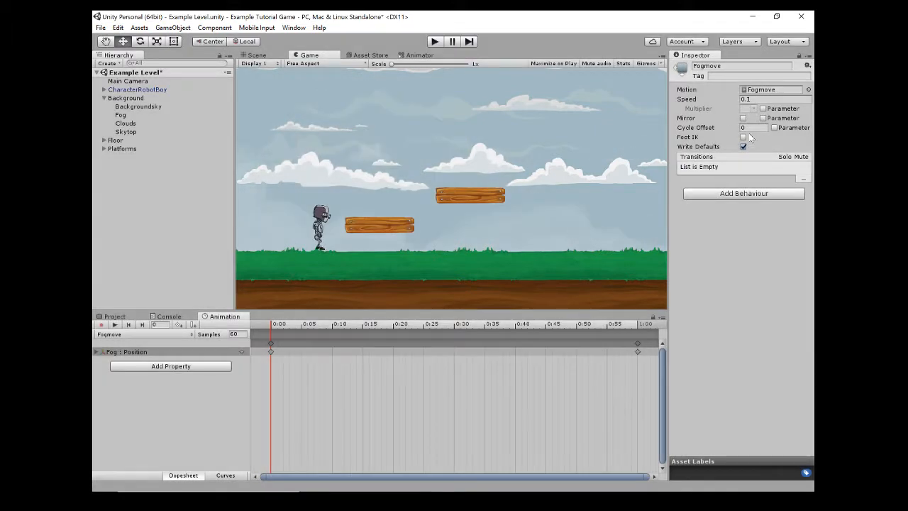
click(759, 99)
Play-test the level with Fogmove at speed 0.02, jumping the character between the platforms to check the fog, and stop the game.
click(436, 44)
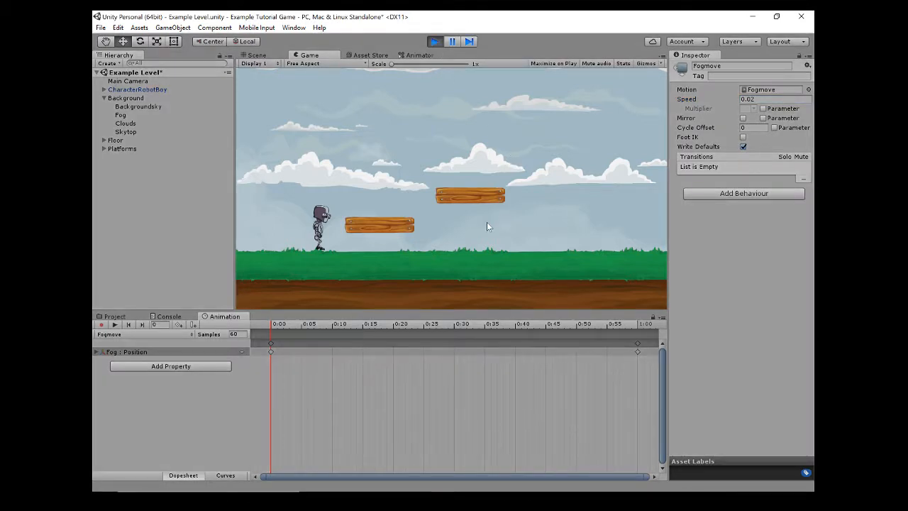
key(Right)
key(space)
key(Left)
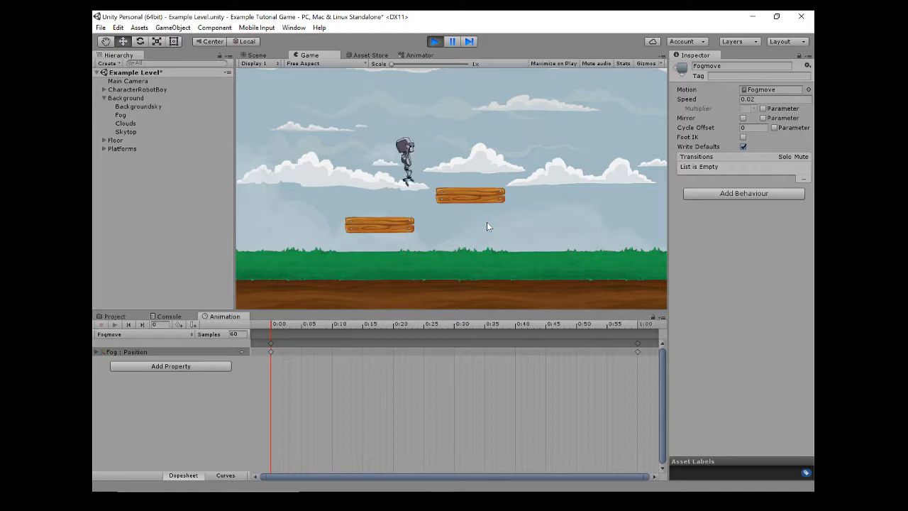
key(space)
key(Right)
key(Left)
key(space)
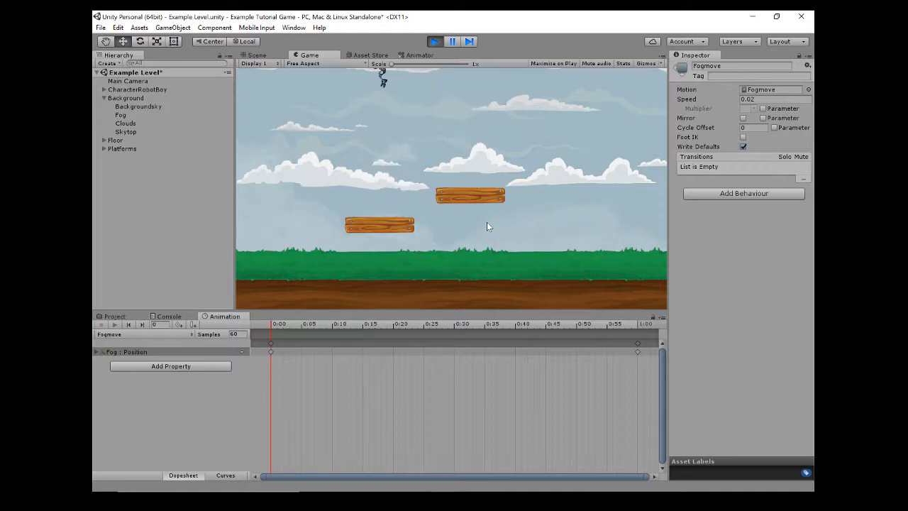
key(Right)
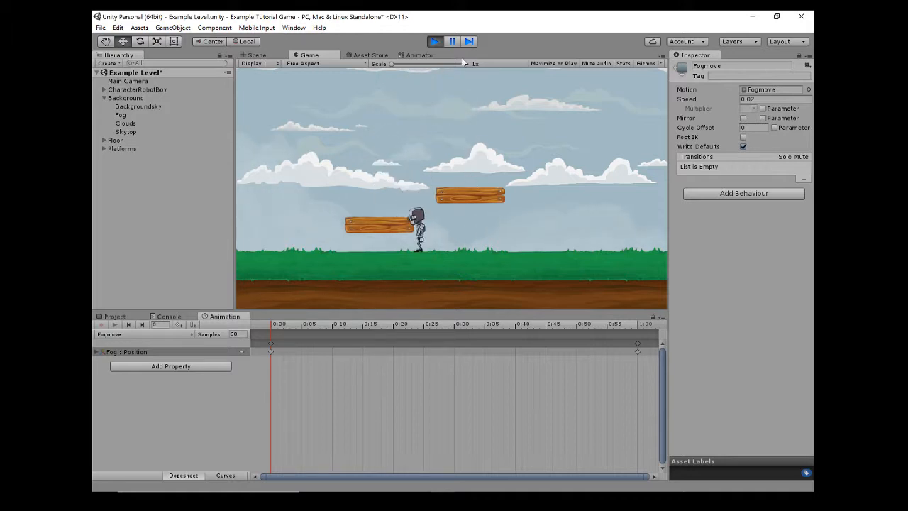
click(434, 41)
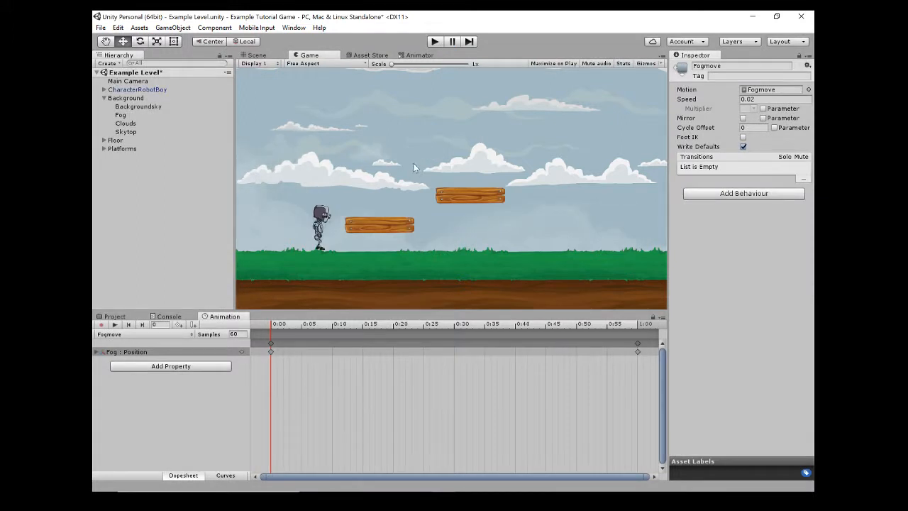
In the Scene view, move the Clouds sprite out of the camera frame past the sky's right edge, to about X 18.98, Y 0.35.
scroll(428, 188, down, 1)
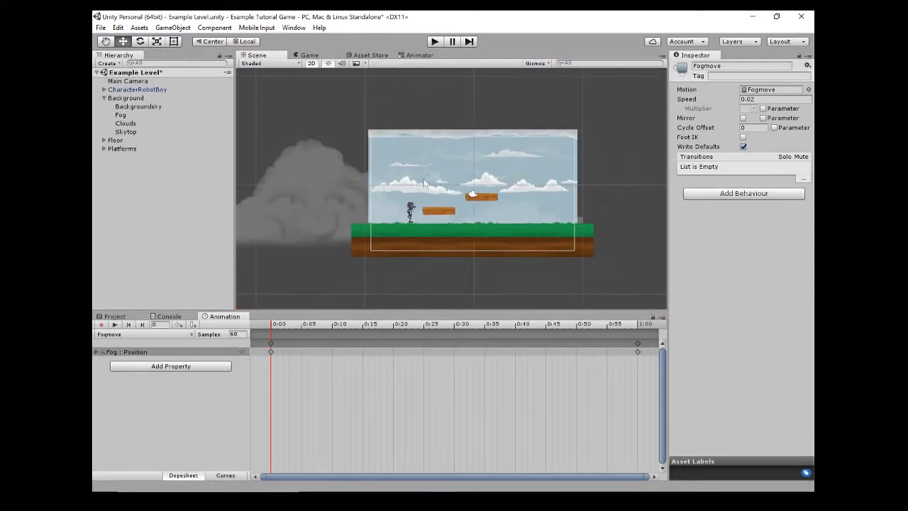
click(126, 123)
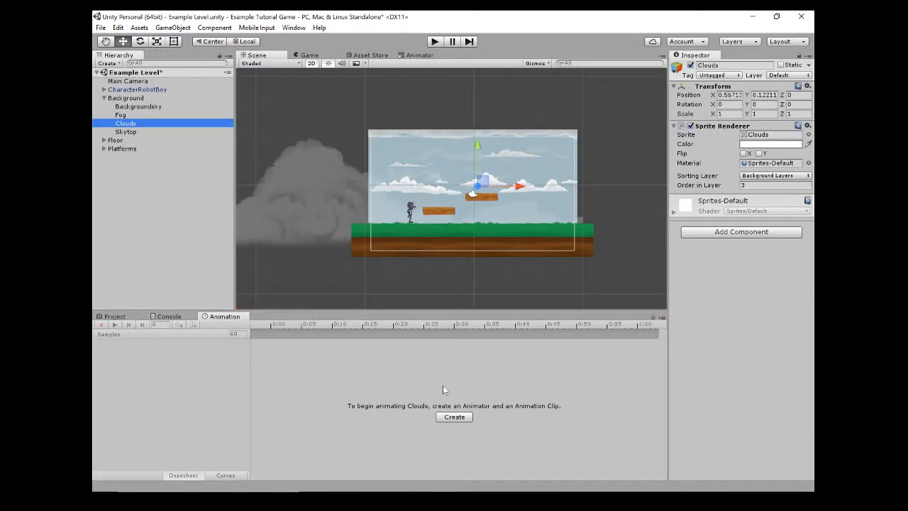
drag(489, 192, 638, 182)
scroll(623, 180, down, 1)
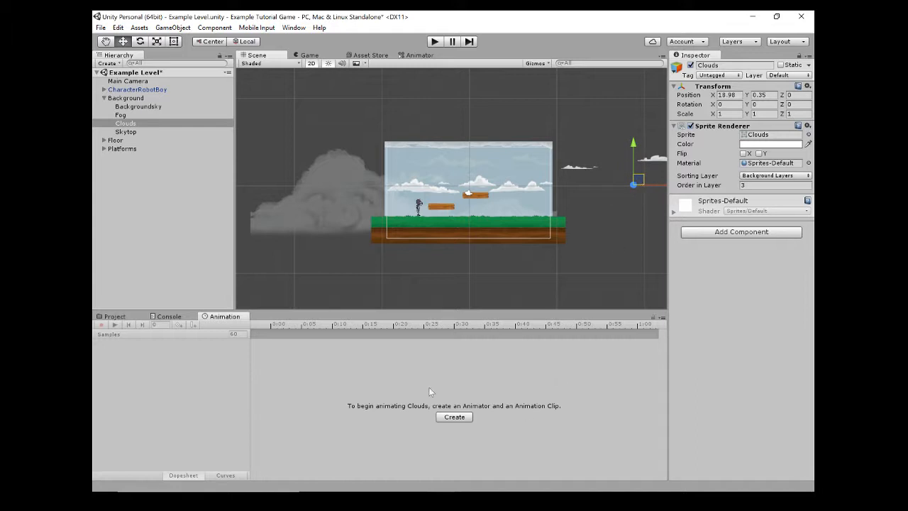
Create an animation clip named Cloudsmove for the Clouds object in the Sprites folder.
click(453, 417)
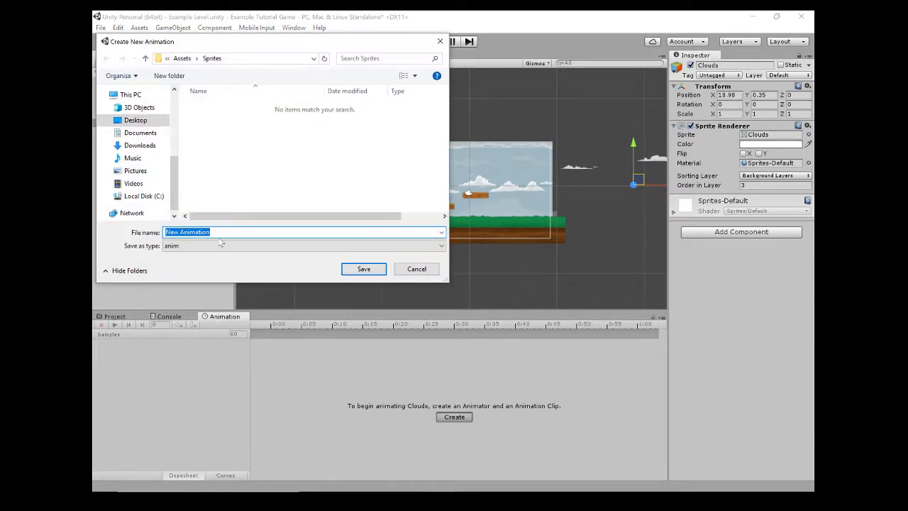
text(Clouds)
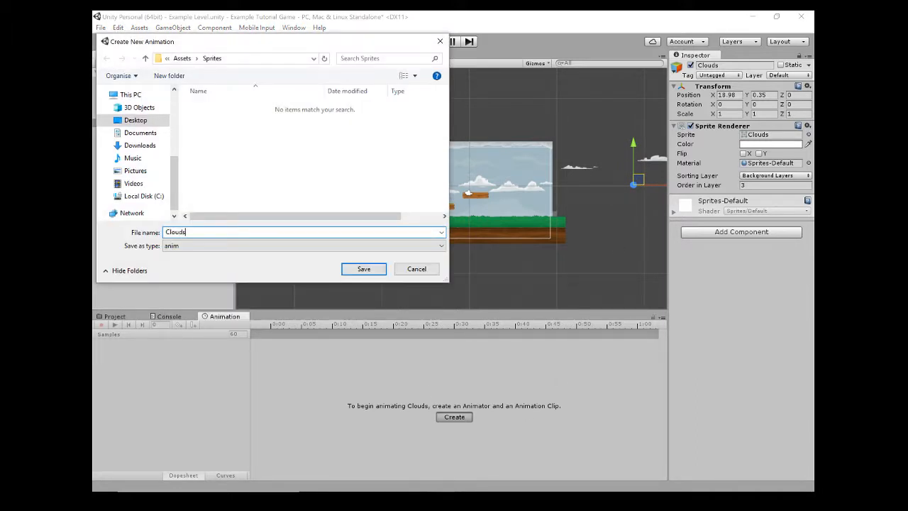
text(move)
key(Return)
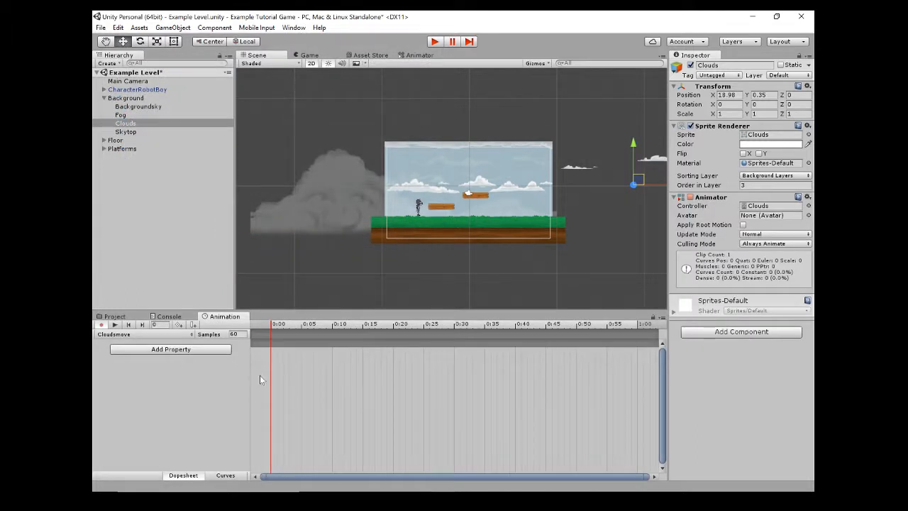
Add the Transform Position property of Clouds to the Cloudsmove clip.
click(199, 352)
click(236, 350)
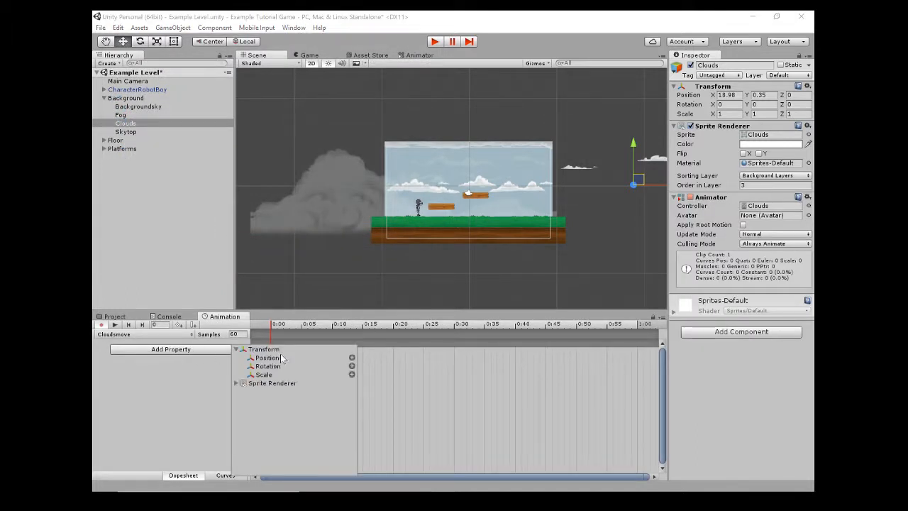
click(352, 358)
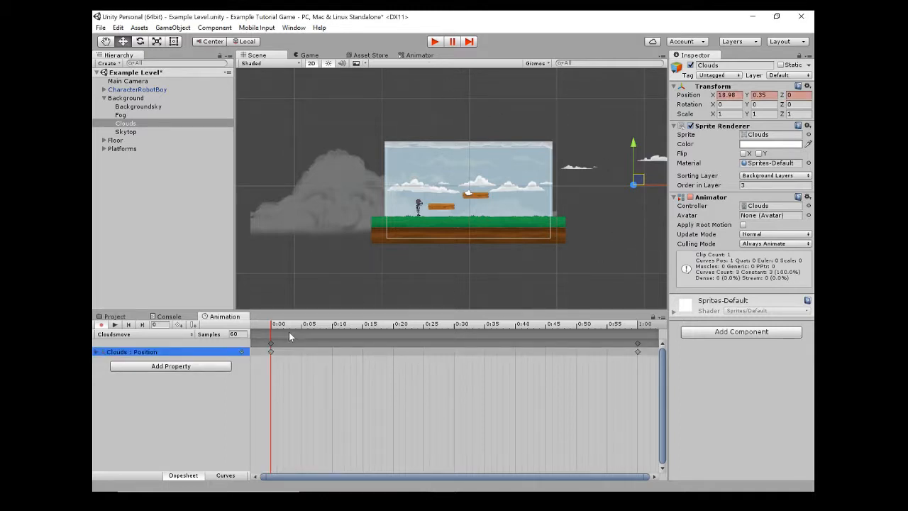
Record a keyframe at 1:00 with Clouds moved past the sky's left edge to about X -17.64, and return the playhead to 0:00.
drag(277, 330, 637, 354)
drag(639, 178, 347, 178)
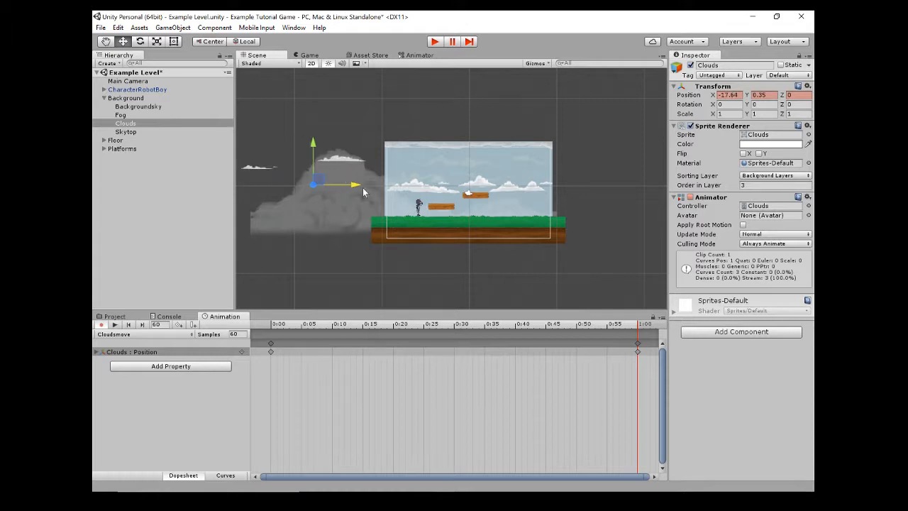
drag(601, 330, 268, 295)
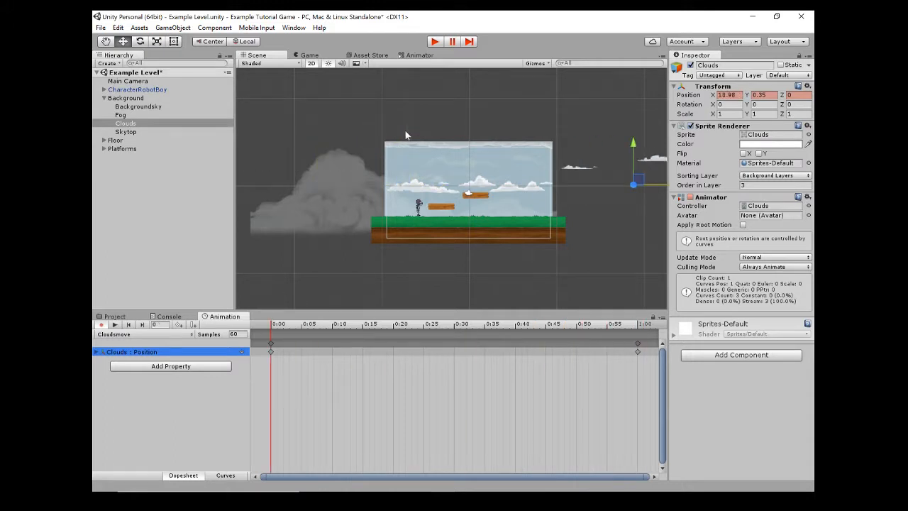
Run the game to check the moving clouds while jumping the character onto the lower platform, and stop it.
click(435, 41)
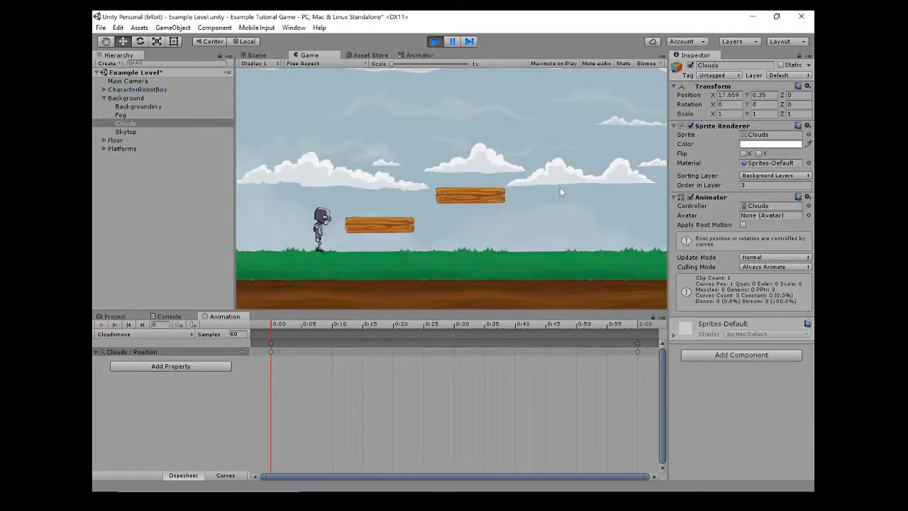
key(space)
key(Right)
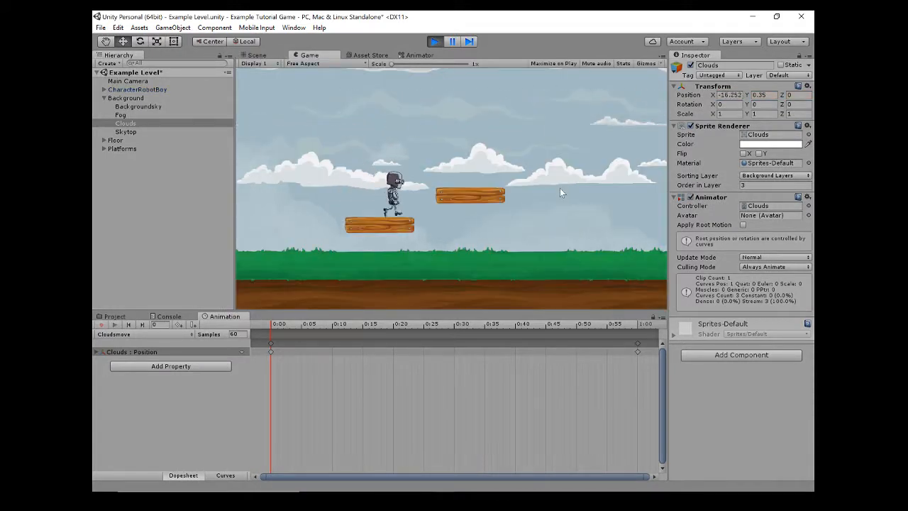
click(433, 41)
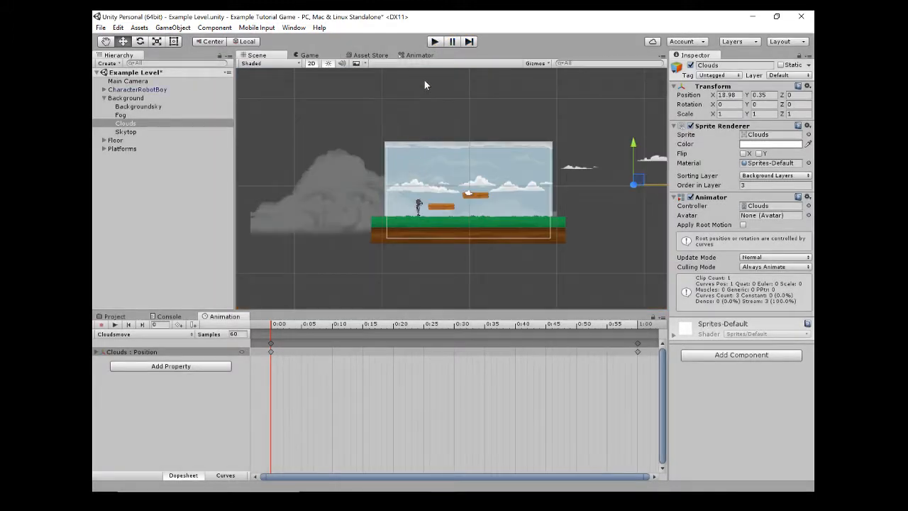
Spread out the Cloudsmove and Entry states in Clouds' Animator graph and set the Cloudsmove state's speed to 0.2.
click(420, 56)
drag(460, 164, 514, 182)
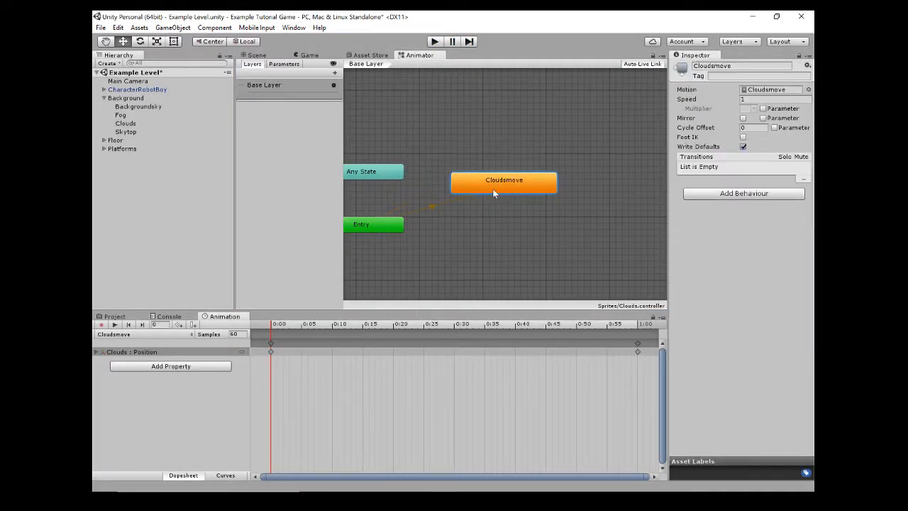
drag(392, 225, 436, 238)
click(517, 186)
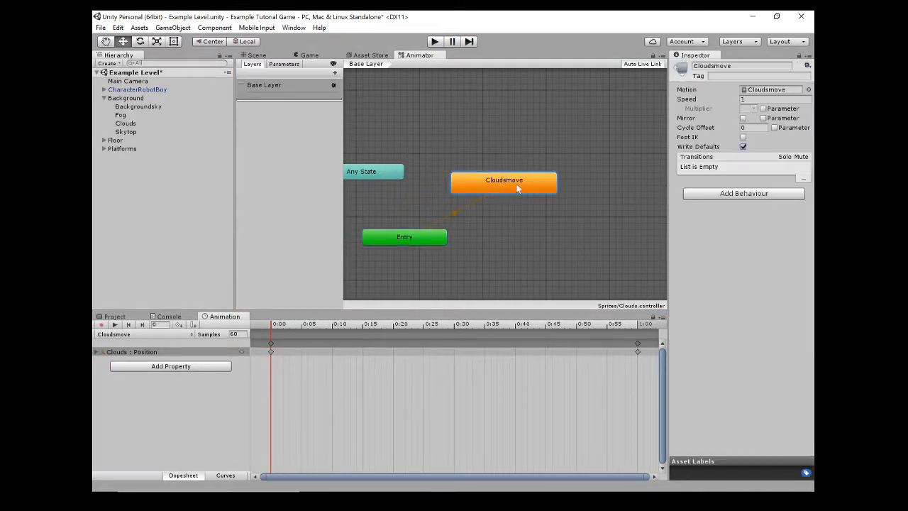
click(742, 100)
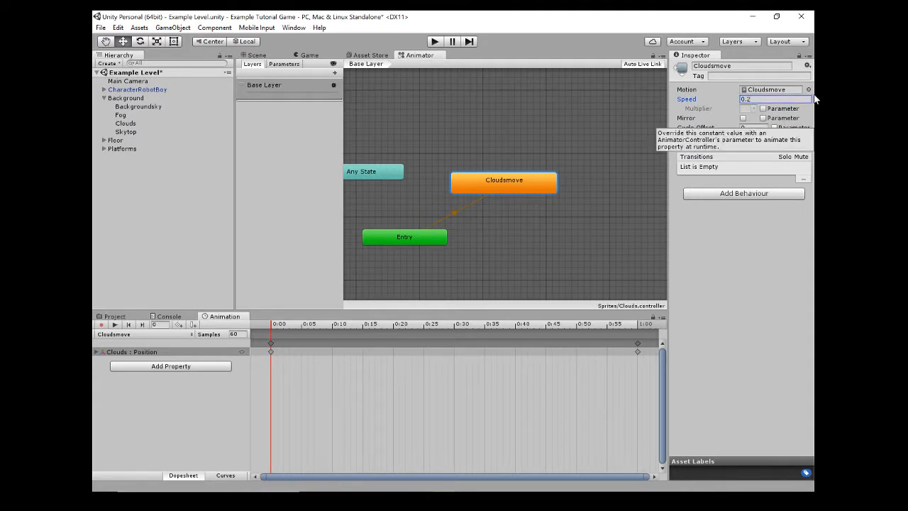
Play-test the level with Cloudsmove at speed 0.2, jumping the character toward the upper platform to check the clouds' pace.
click(434, 41)
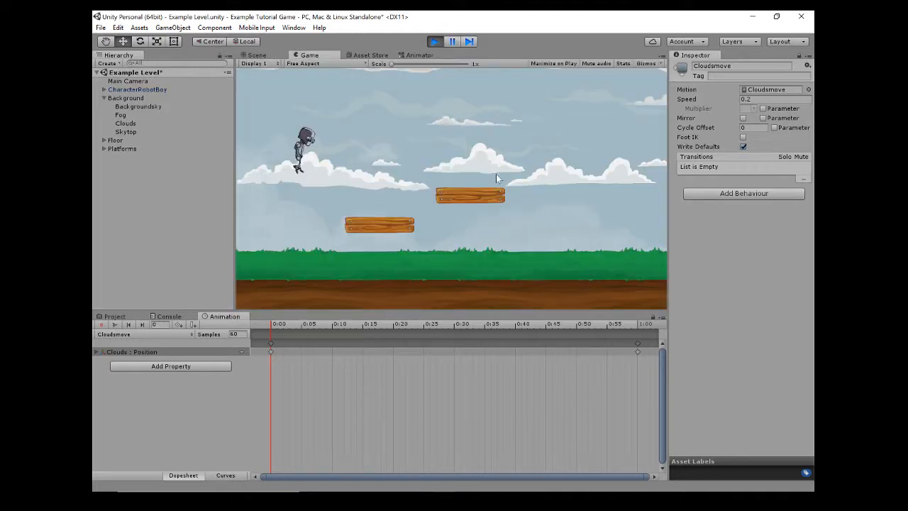
key(Right)
key(space)
key(Right)
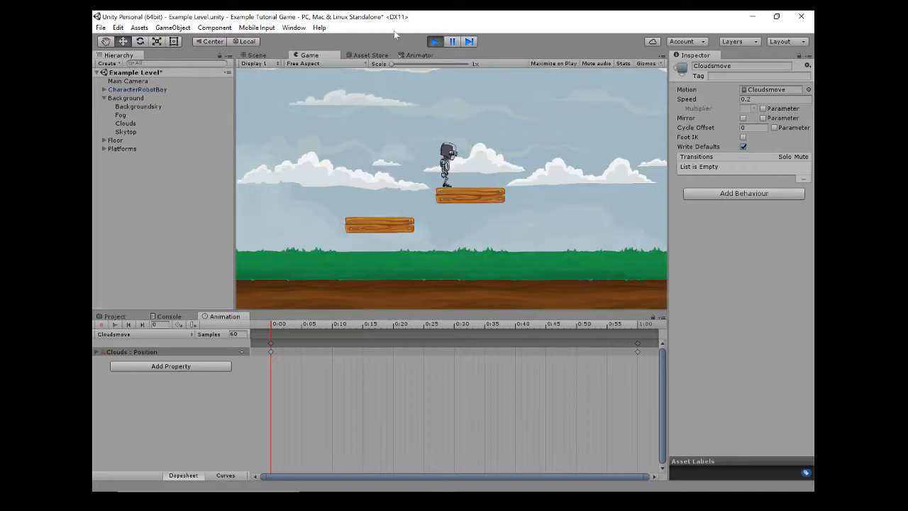
Stop the game and reduce the Cloudsmove state's speed to 0.05.
click(435, 41)
click(774, 99)
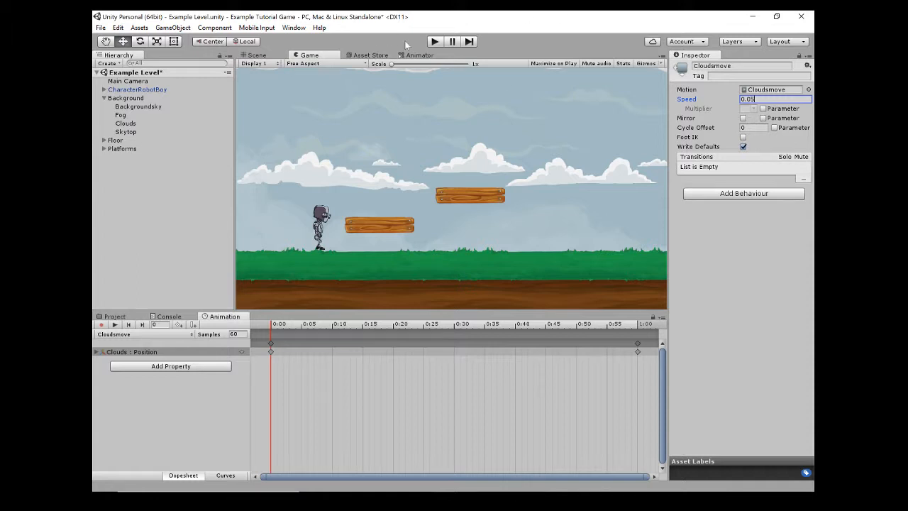
Play-test the level with Cloudsmove at speed 0.05, running and jumping the character around the platforms to check the clouds' drift.
click(433, 42)
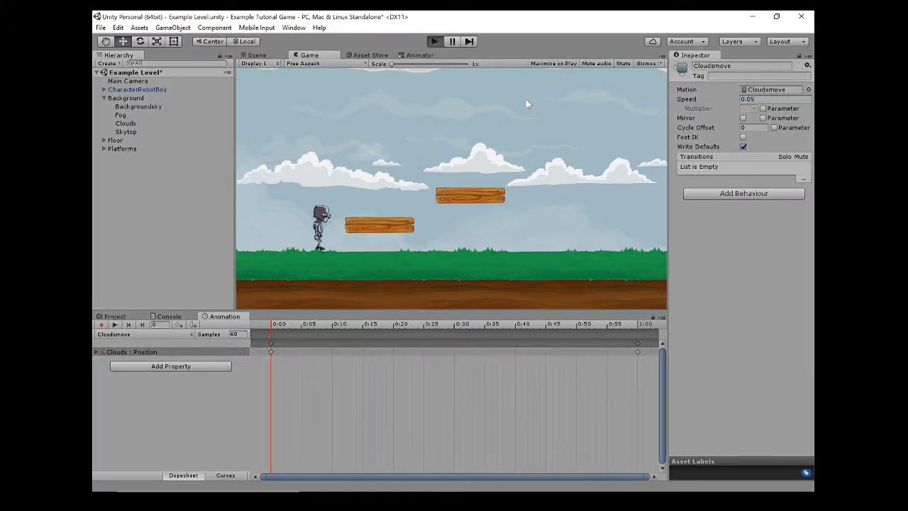
key(space)
key(Right)
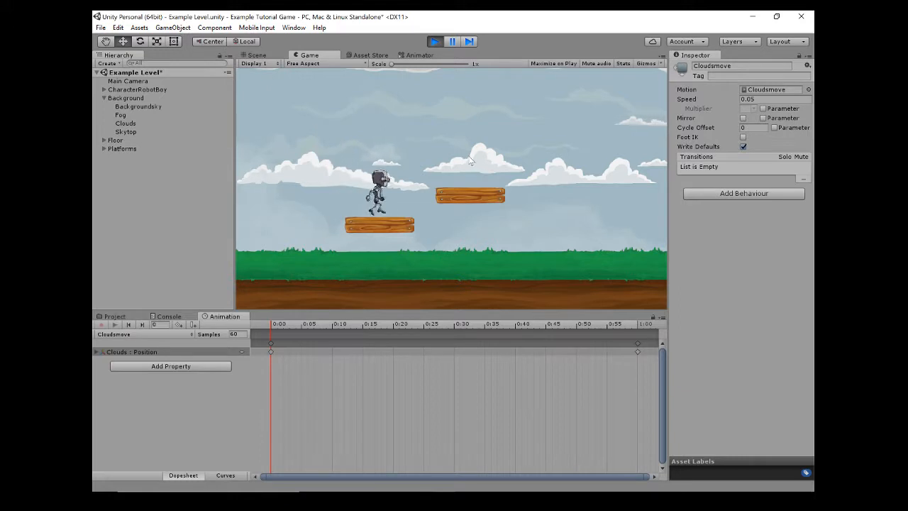
key(space)
key(Left)
key(space)
key(Right)
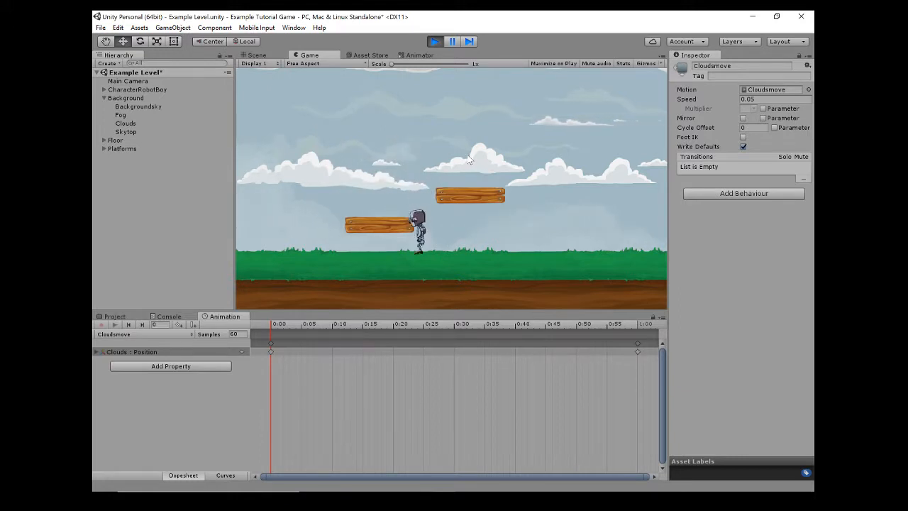
Jump the character between the platforms to check the clouds' drift, stop the game and return to the Scene view.
key(Left)
key(space)
key(Right)
key(space)
key(Right)
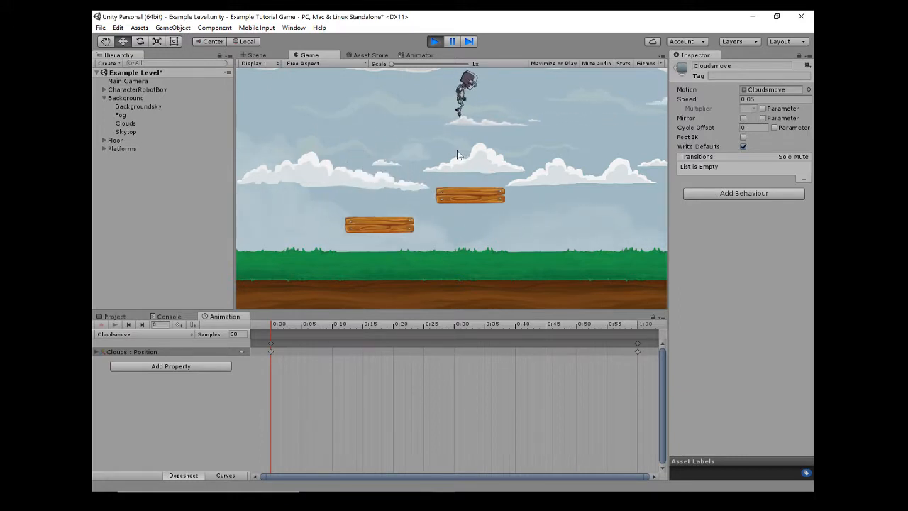
click(440, 43)
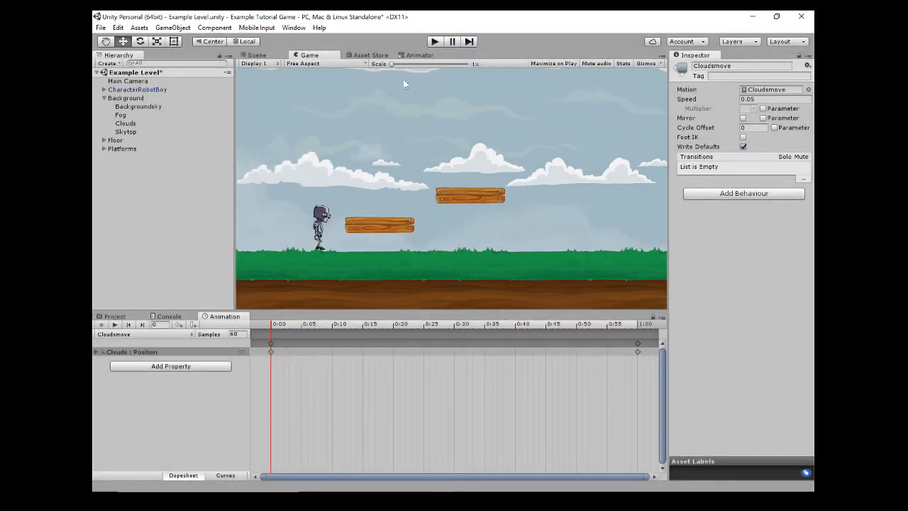
click(268, 56)
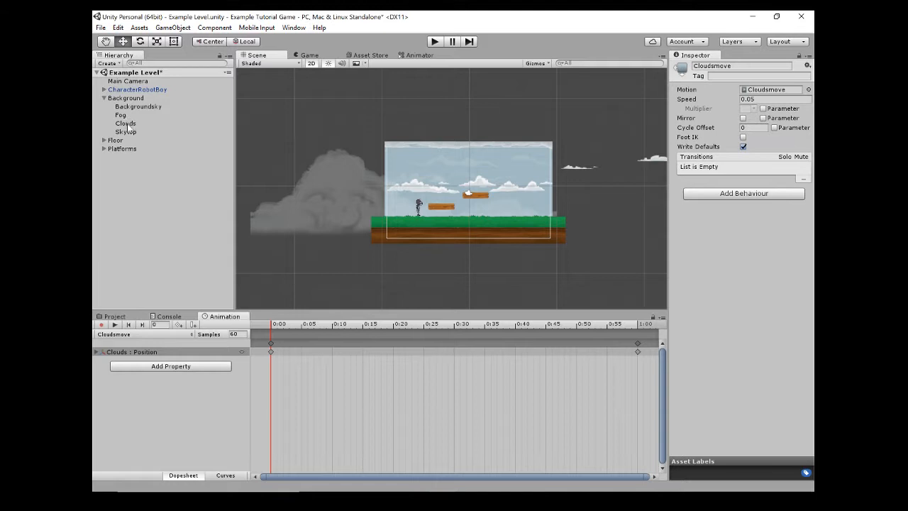
Play-test the level once more, jumping the character onto and around the upper platform to review the moving clouds and fog.
click(435, 41)
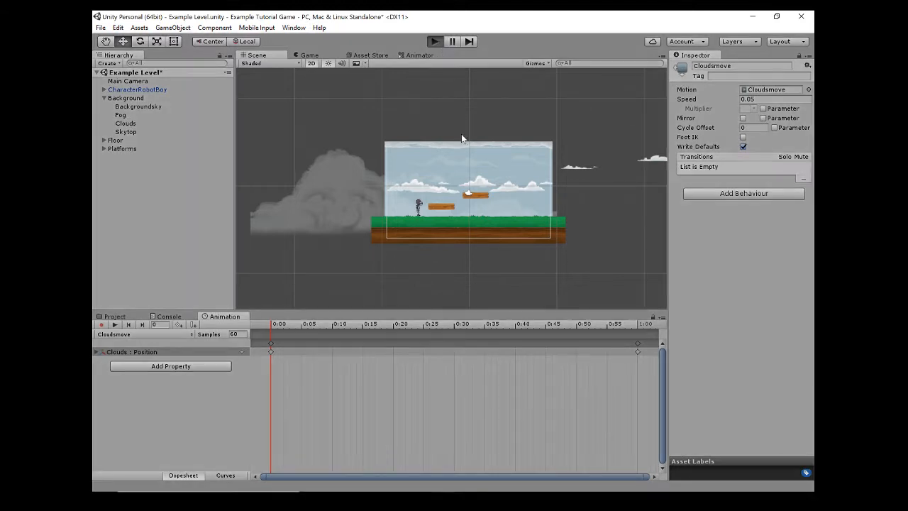
key(space)
key(d)
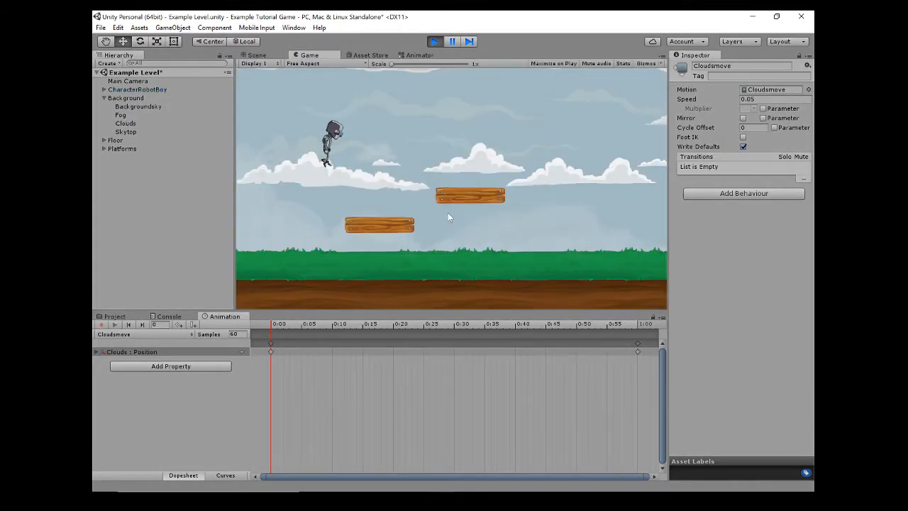
key(space)
key(d)
key(d)
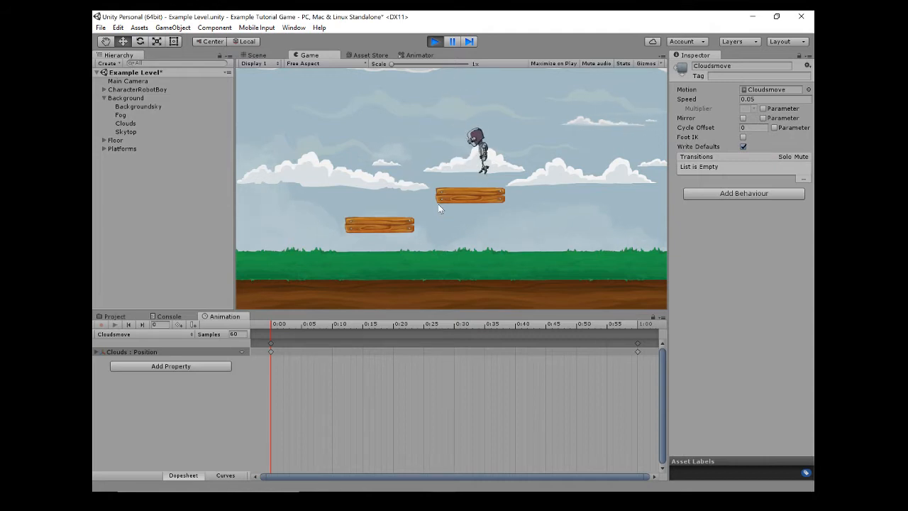
key(space)
key(a)
key(space)
key(d)
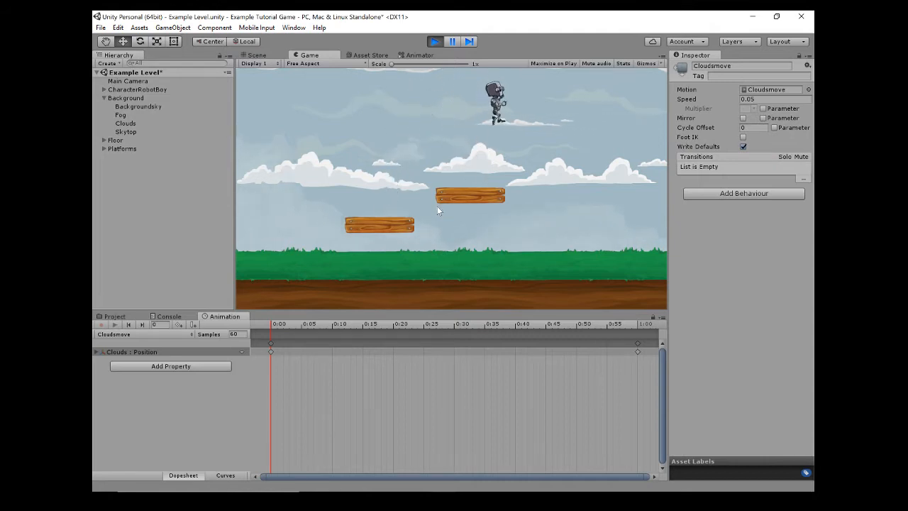
key(a)
key(space)
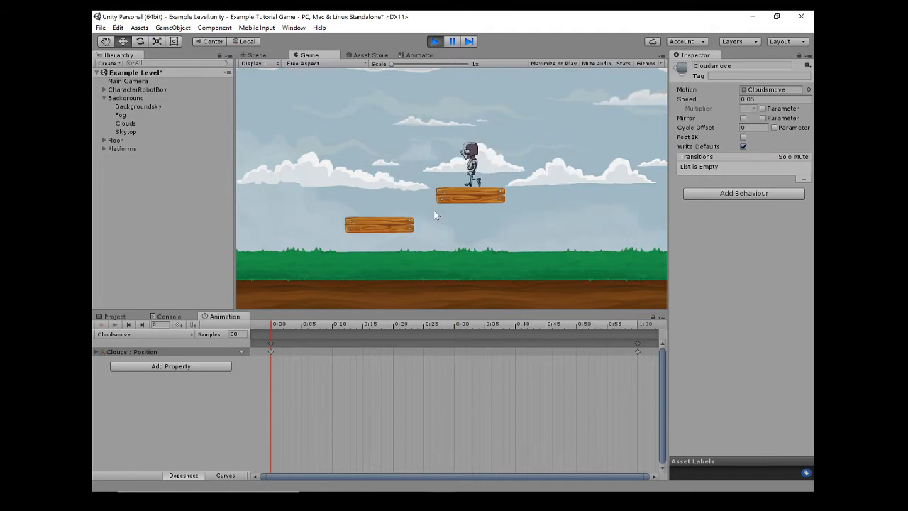
key(d)
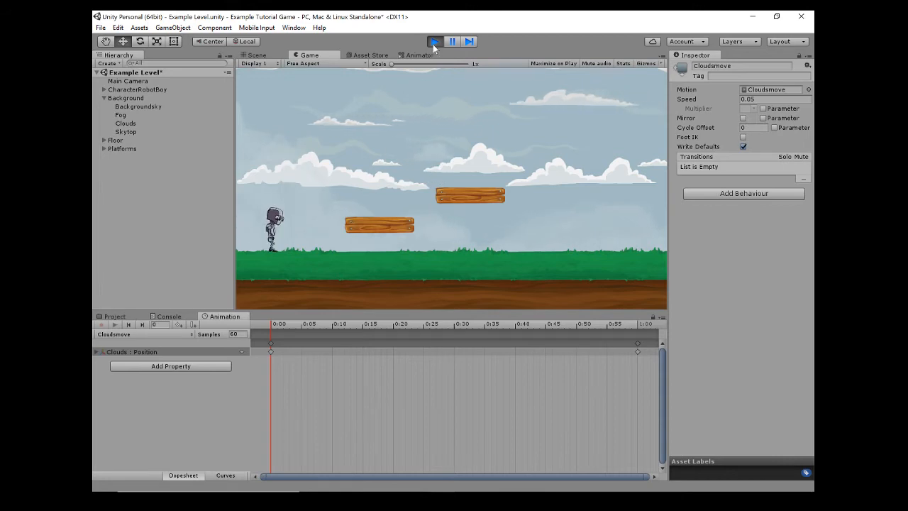